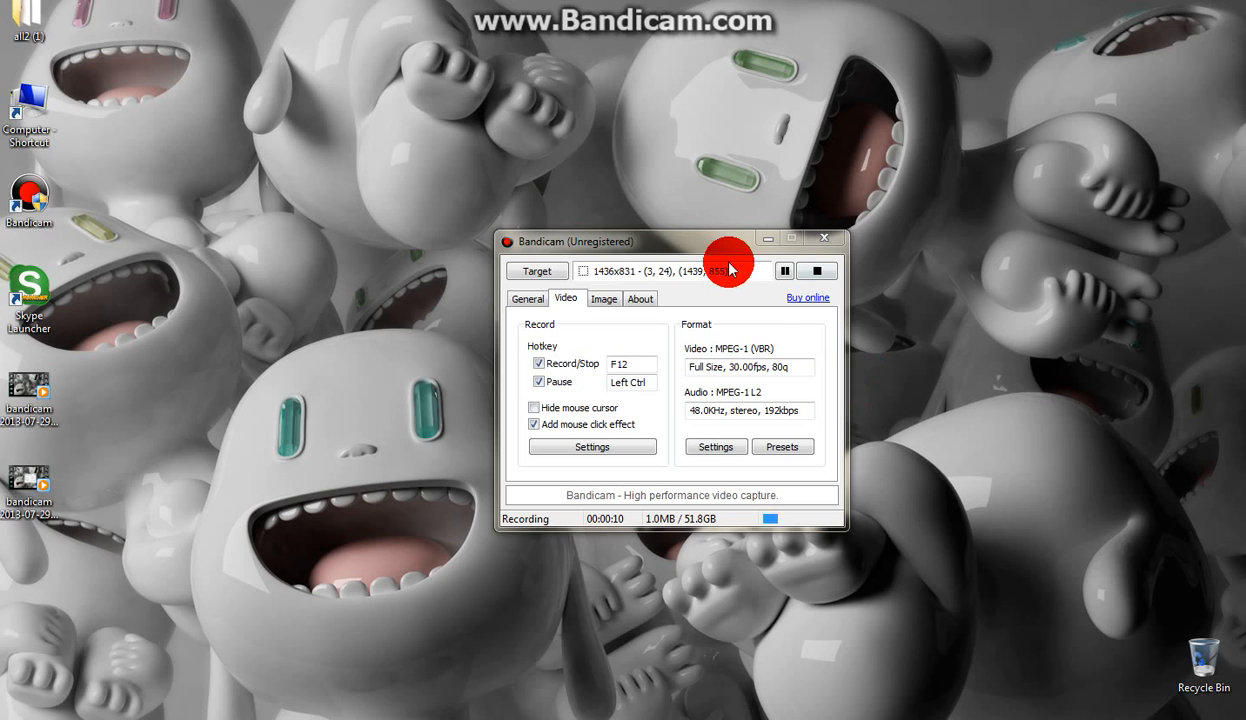
# - Move the Bandicam window slightly up on the desktop and display its general options
pyautogui.moveTo(715, 240); pyautogui.dragTo(678, 203)
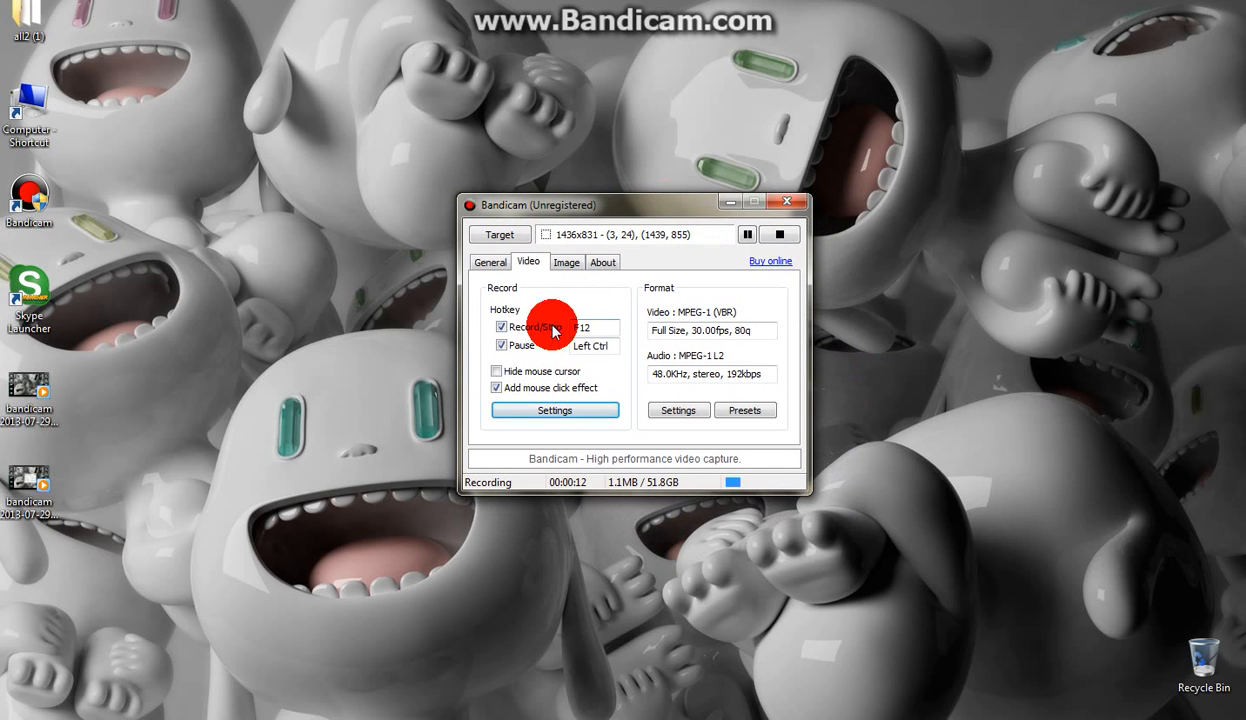
pyautogui.click(490, 263)
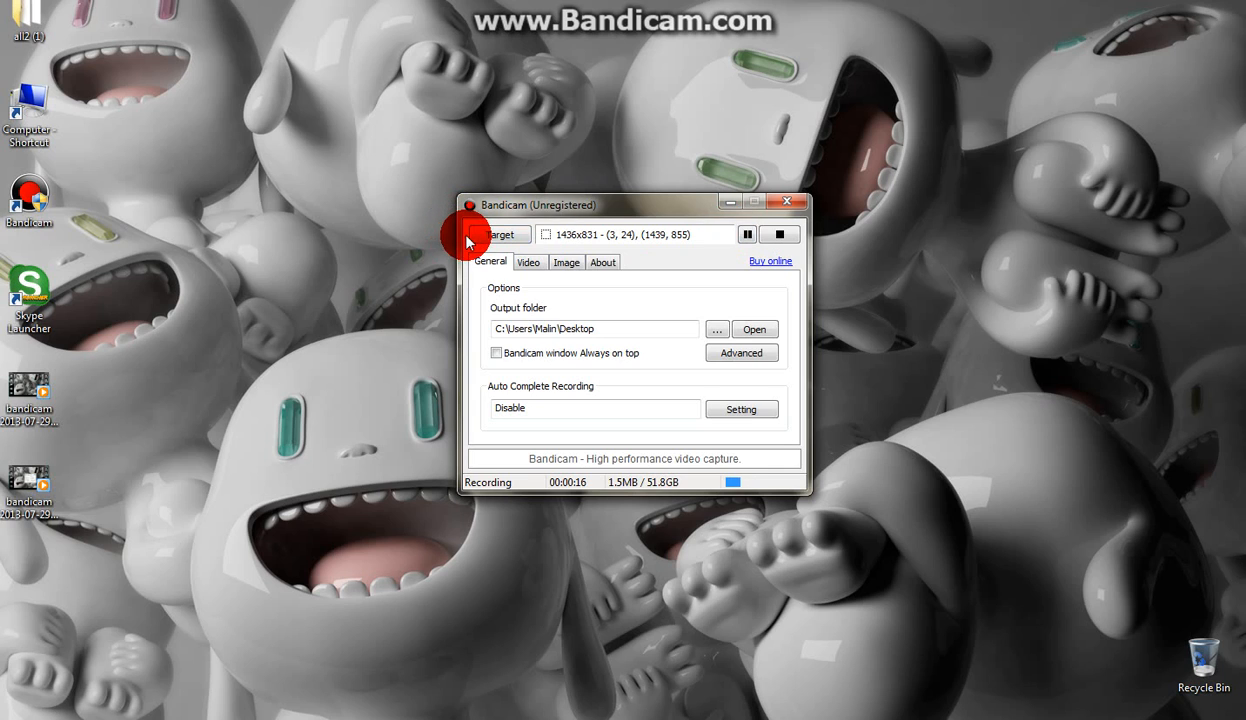
pyautogui.moveTo(706, 241)
pyautogui.mouseDown()
pyautogui.moveTo(514, 239)
pyautogui.moveTo(716, 253)
pyautogui.mouseUp()
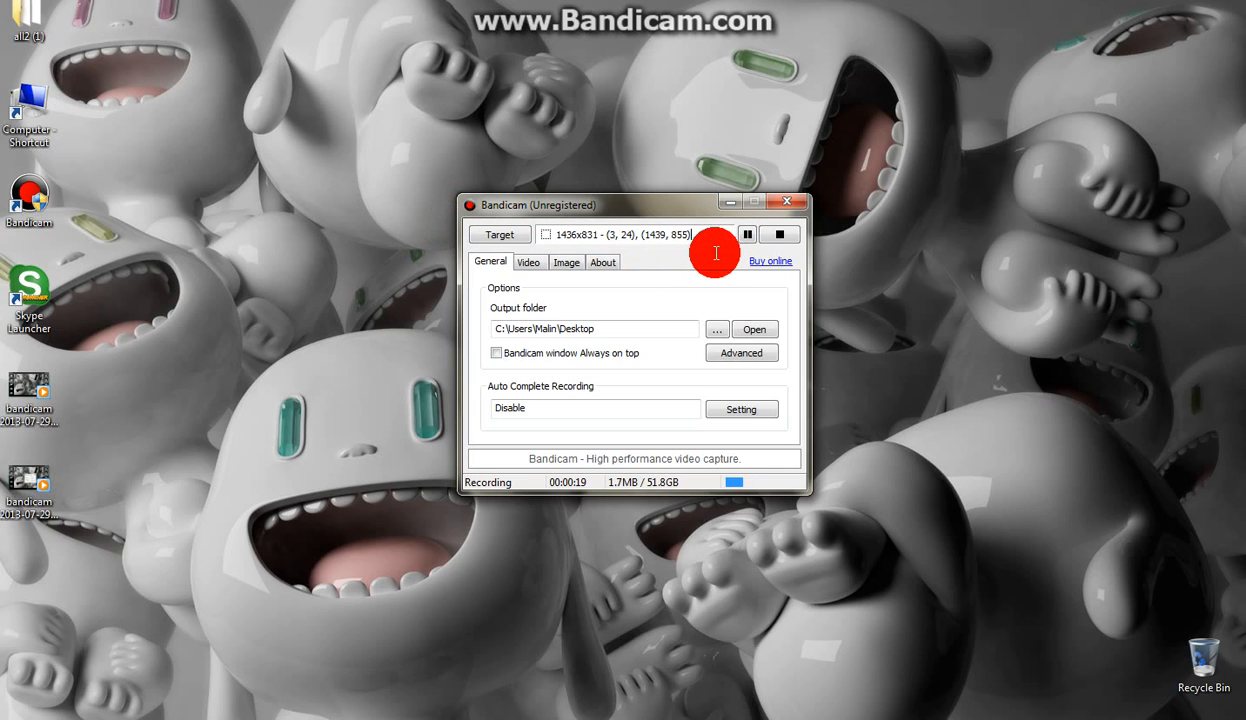
# - Set the recording target to Rectangle on a screen and adjust the capture frame to 1436x833
pyautogui.click(519, 233)
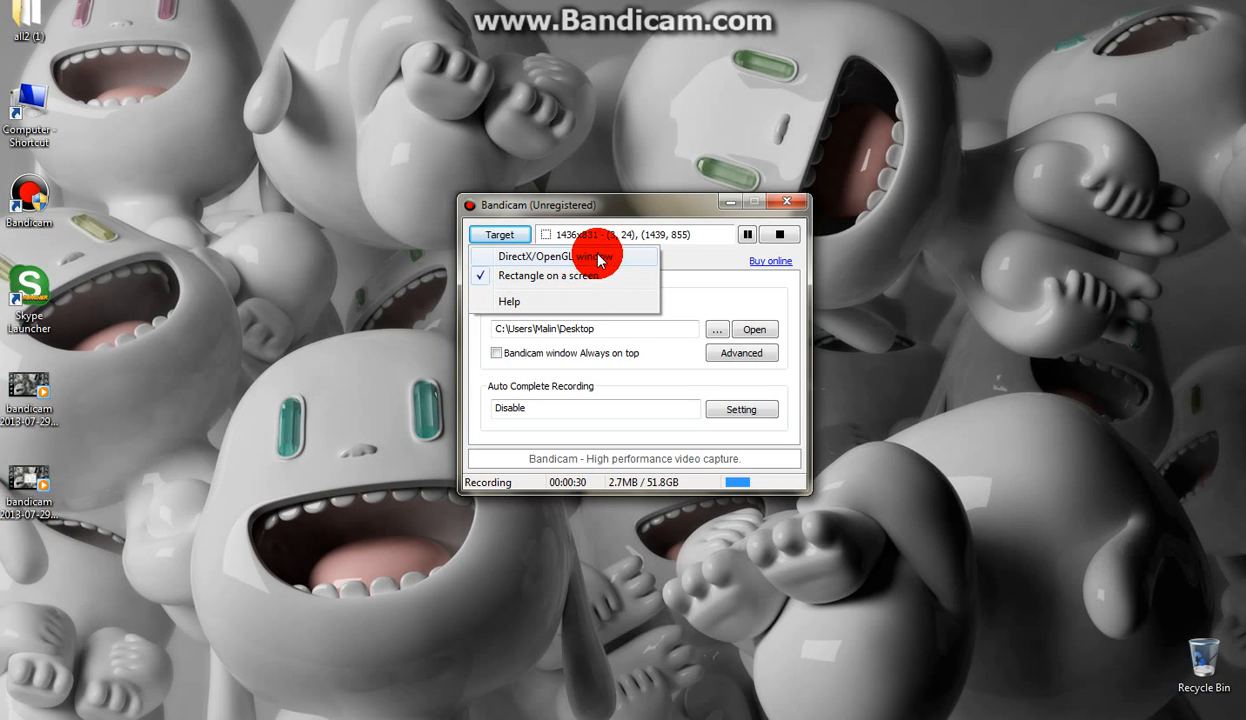
pyautogui.click(546, 285)
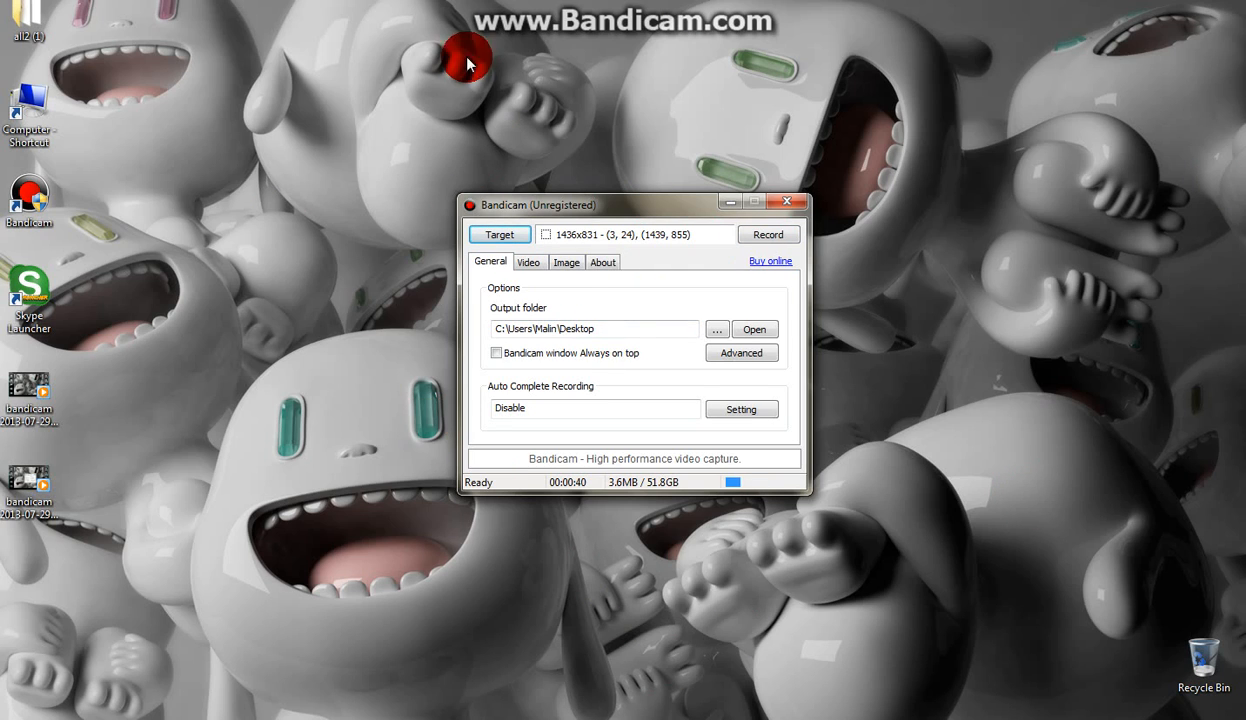
pyautogui.moveTo(672, 5); pyautogui.dragTo(608, 14)
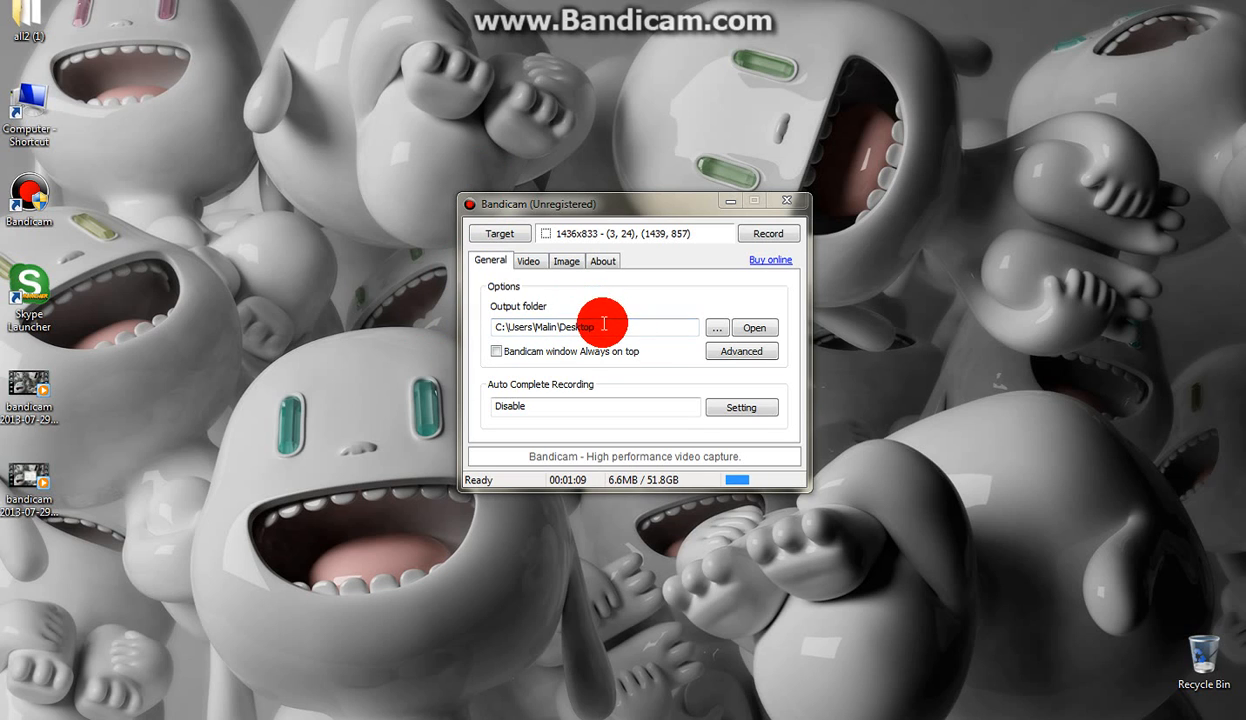
# - Create a desktop folder named videos and place it below the two recorded Bandicam video files
pyautogui.rightClick(198, 259)
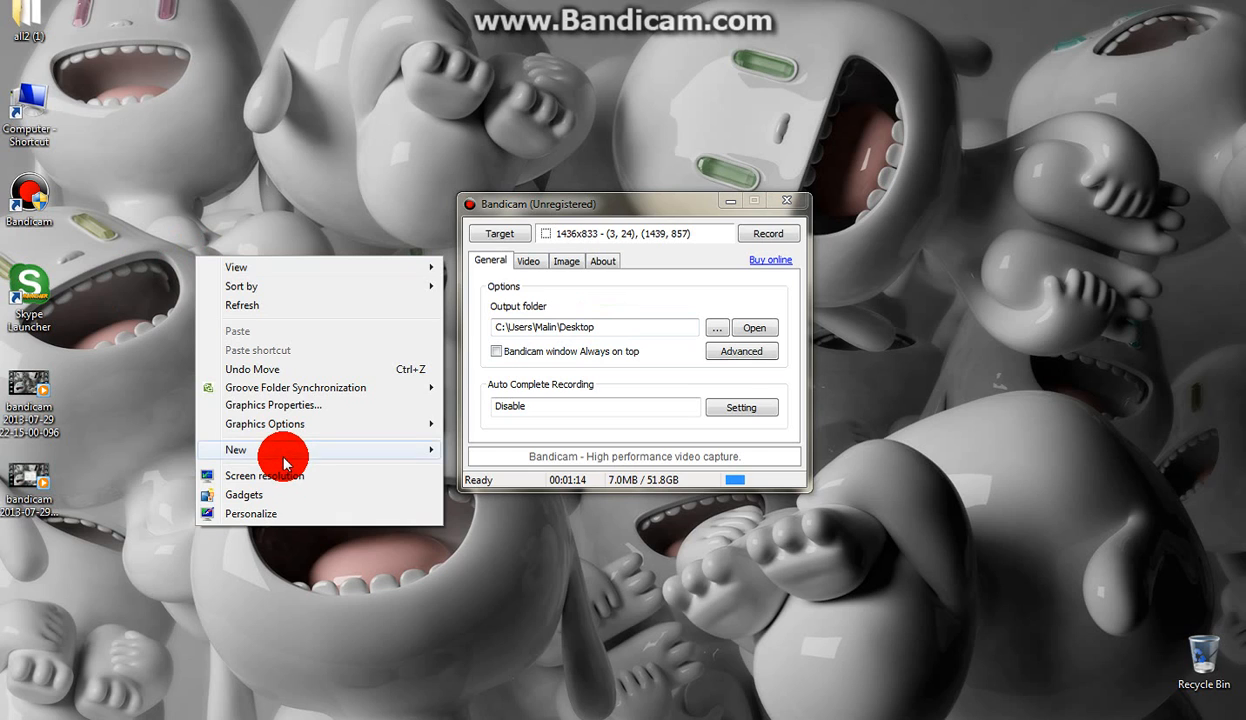
pyautogui.moveTo(285, 460)
pyautogui.click(487, 445)
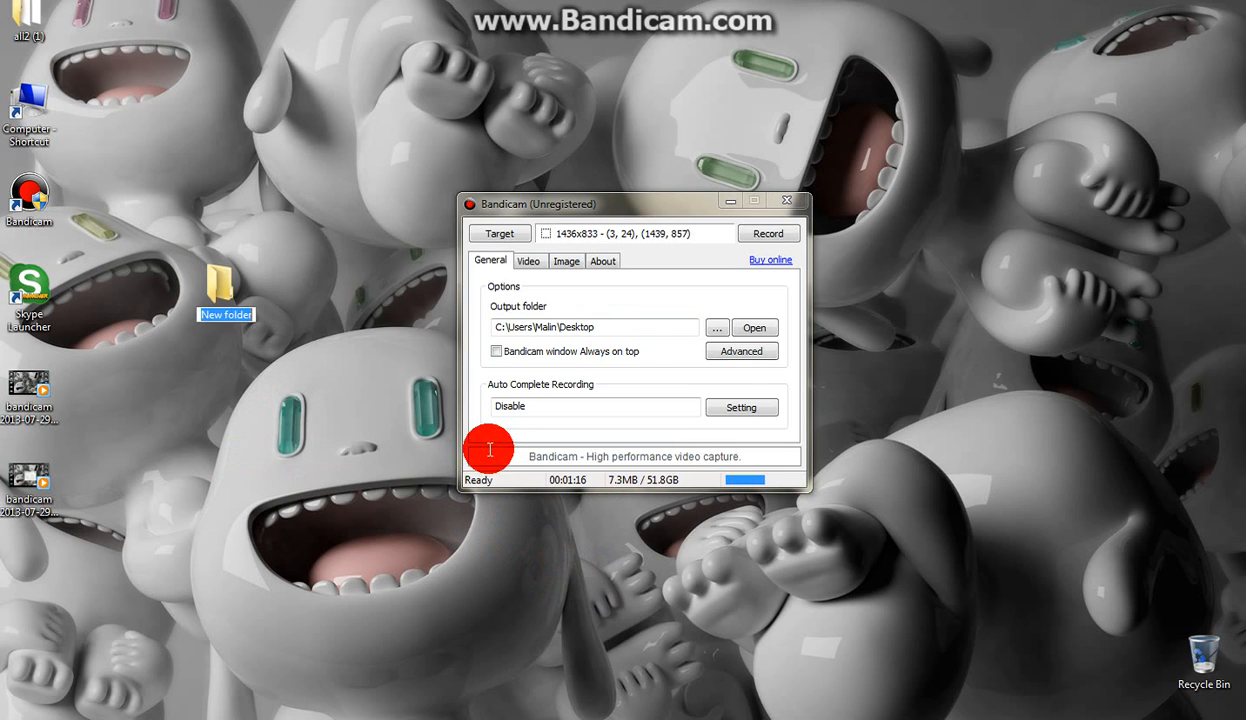
pyautogui.write('эд')
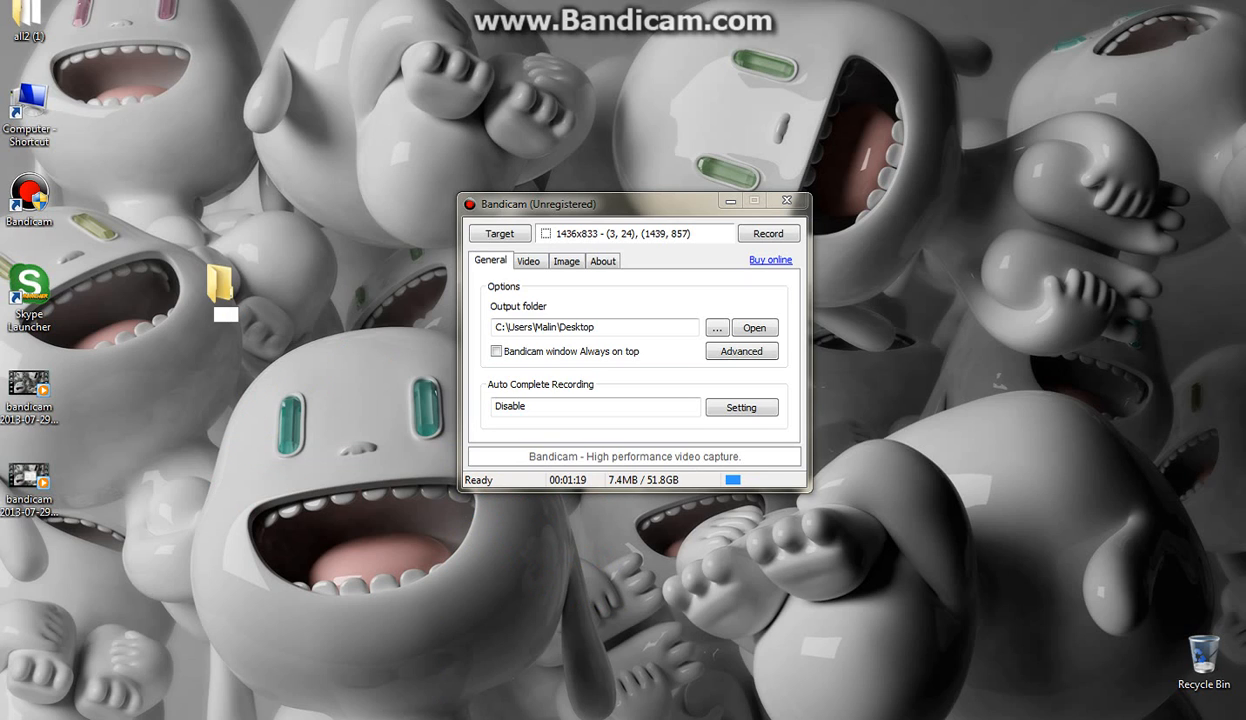
pyautogui.write('videos')
pyautogui.press('Return')
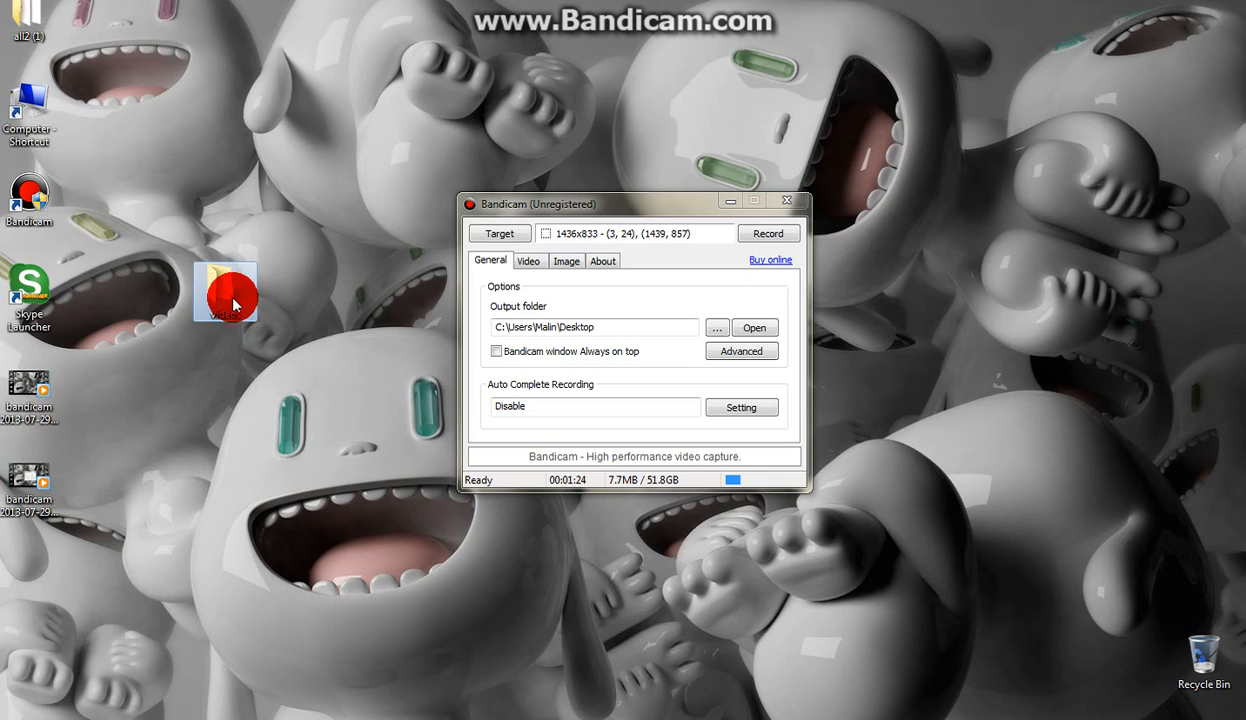
pyautogui.moveTo(214, 284); pyautogui.dragTo(43, 568)
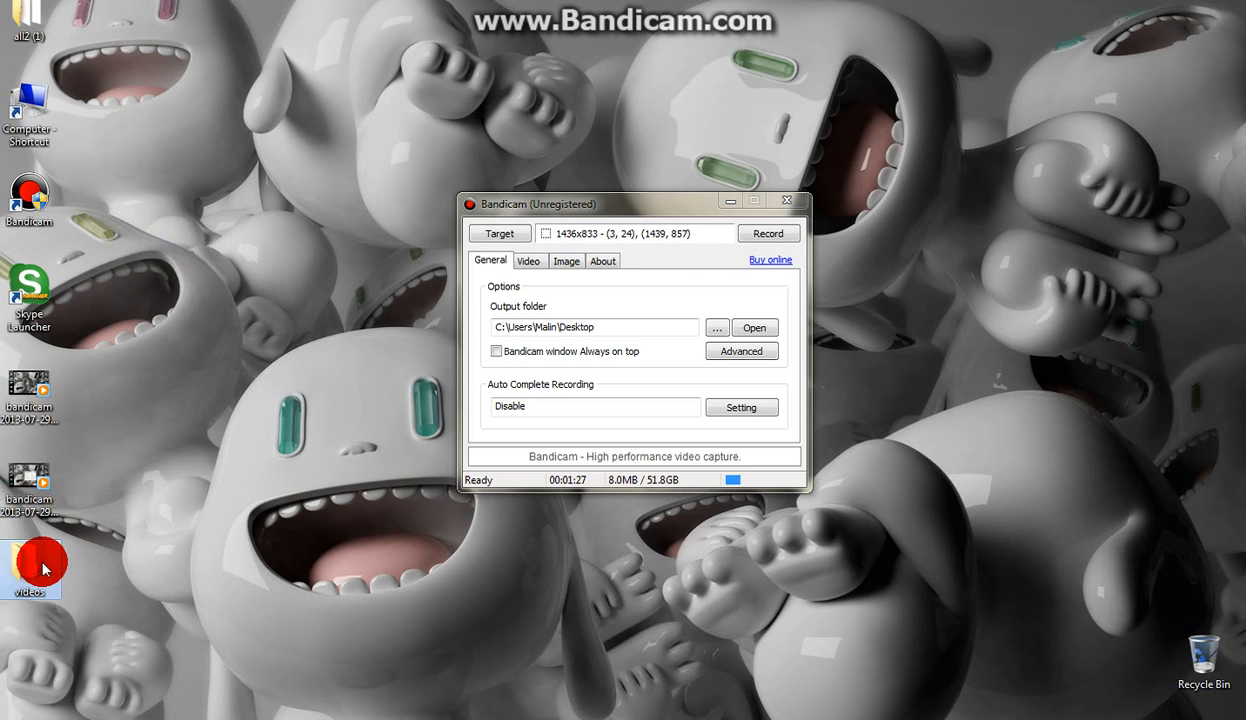
# - Set the output folder to the videos folder on the desktop
pyautogui.click(601, 327)
pyautogui.click(15, 325)
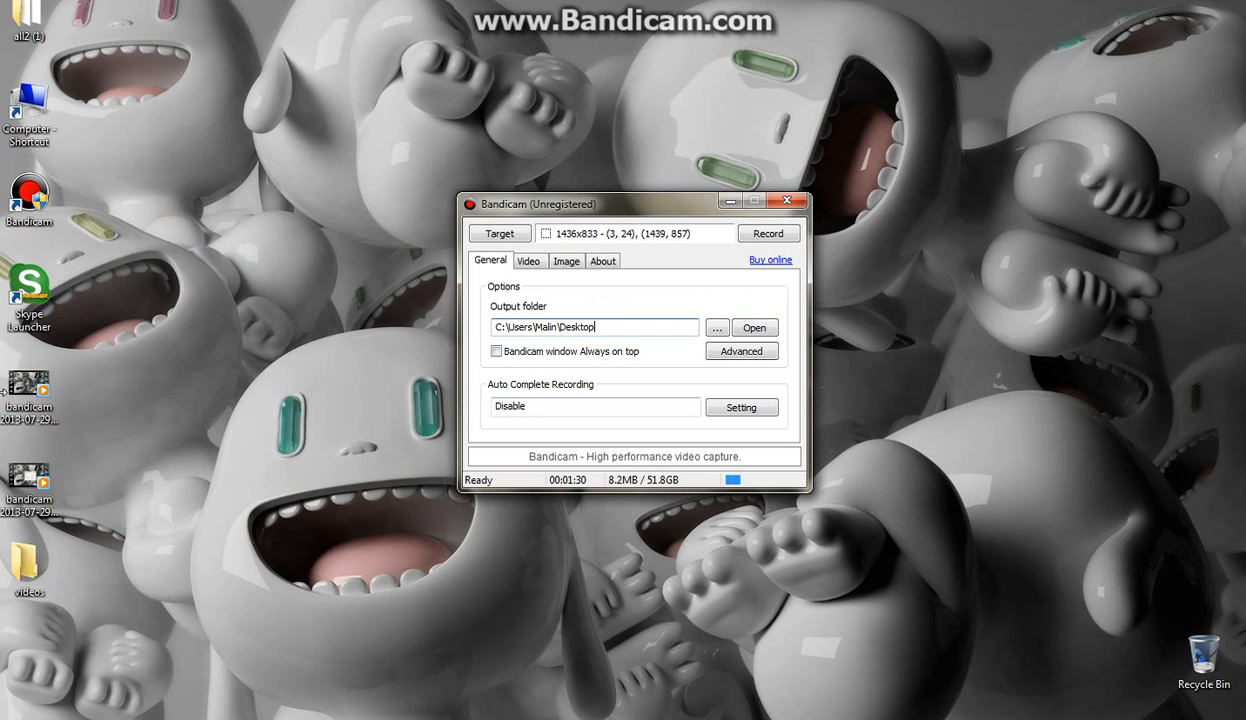
pyautogui.moveTo(275, 495); pyautogui.dragTo(195, 401)
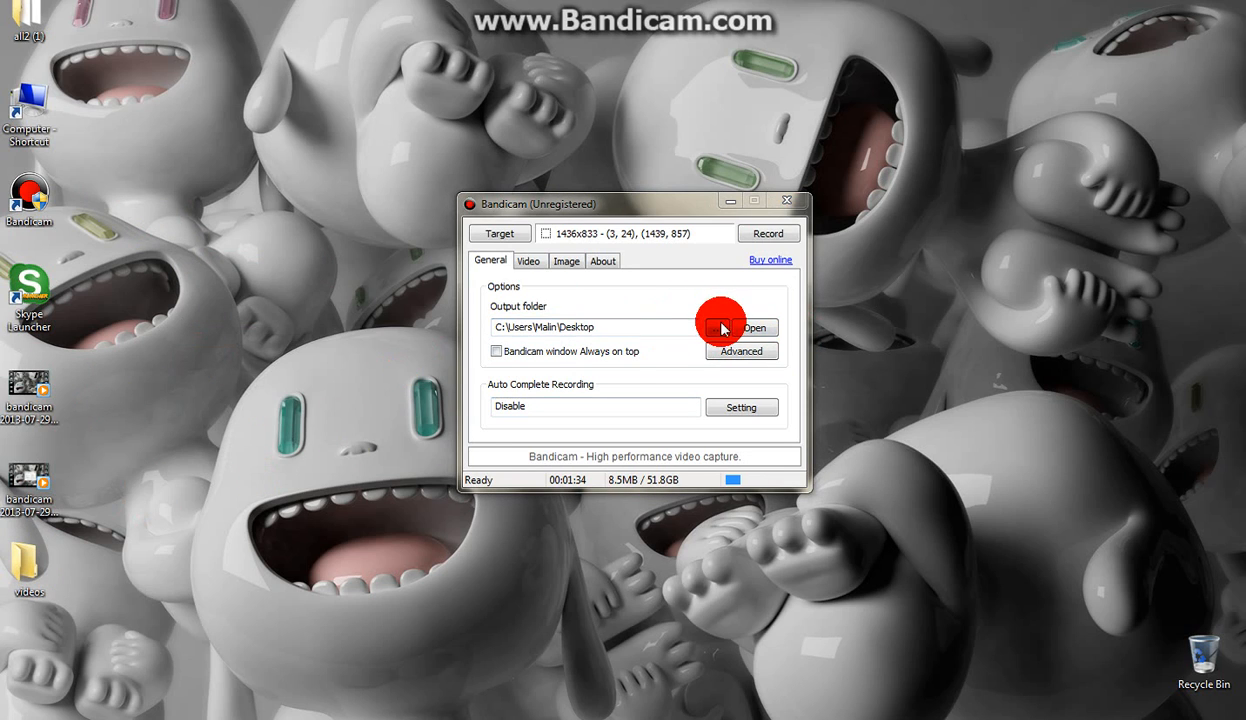
pyautogui.click(715, 326)
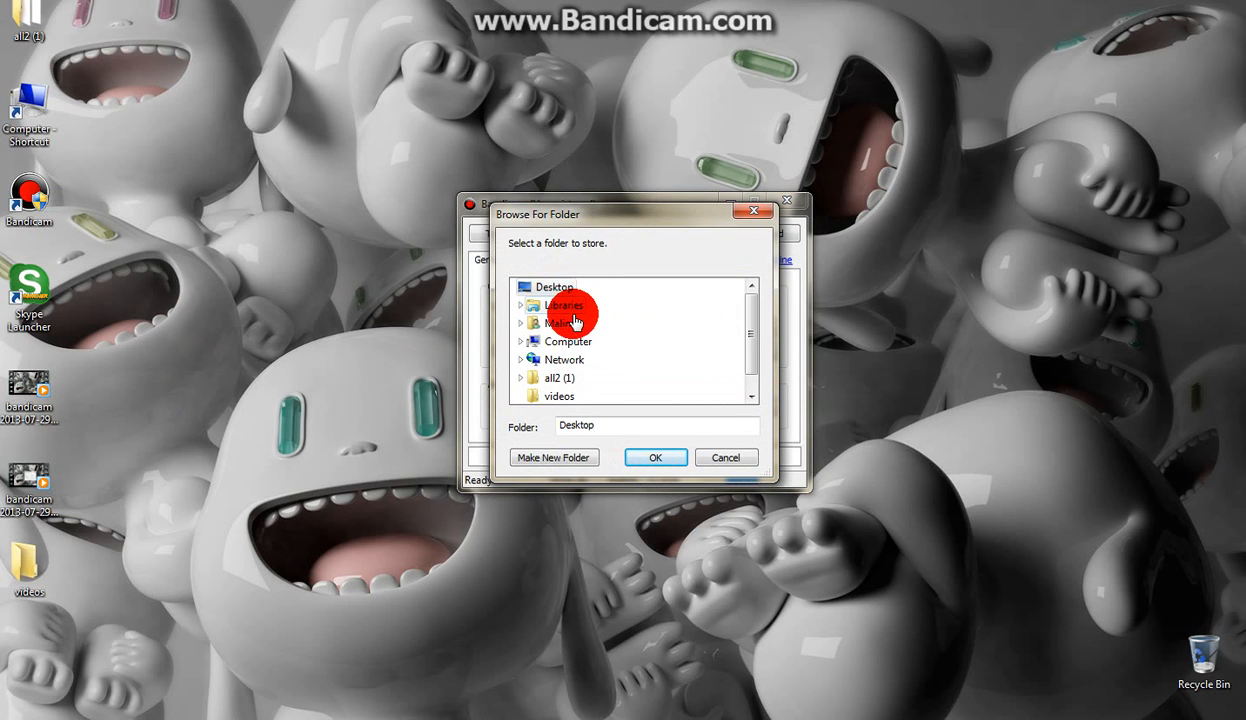
pyautogui.click(566, 397)
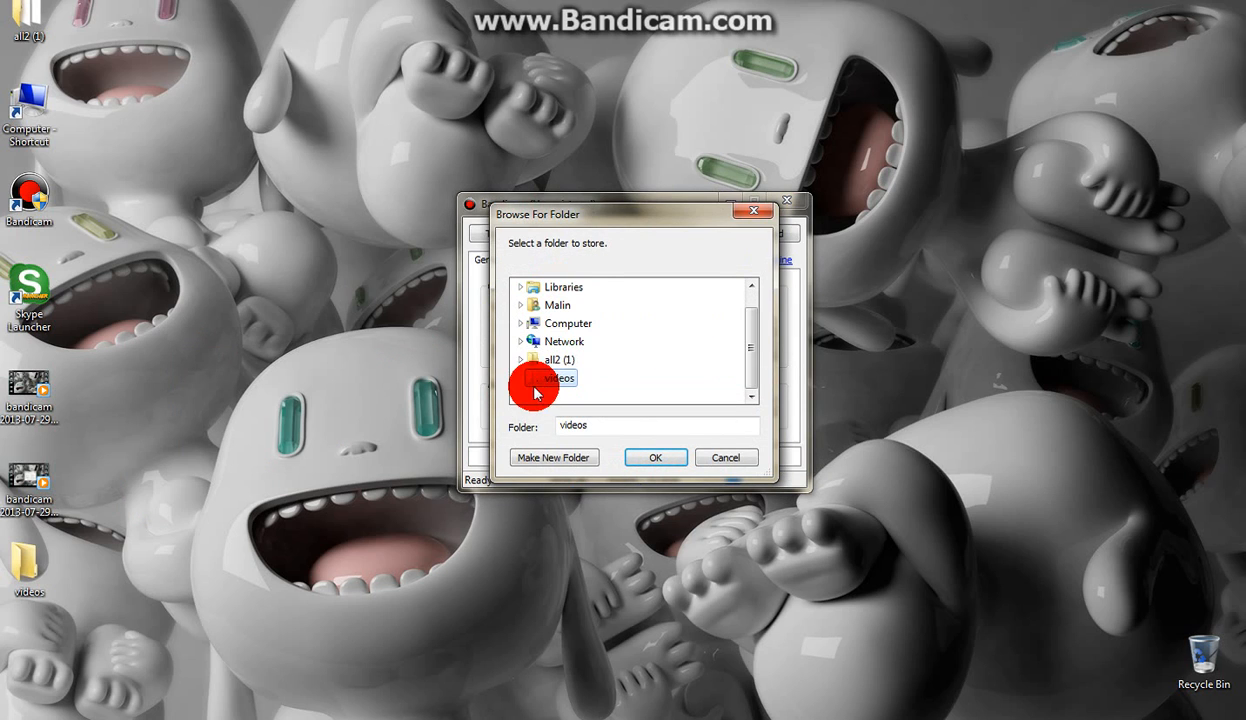
pyautogui.click(651, 459)
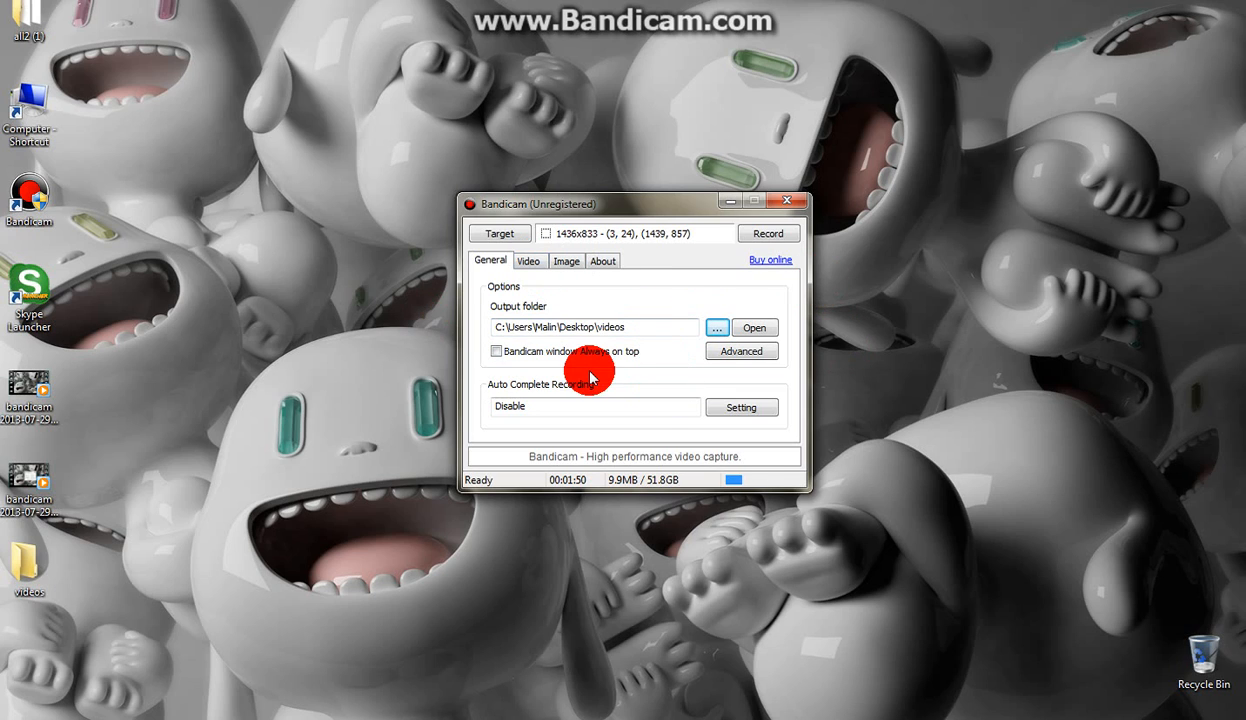
# - Look at the advanced options and the Auto Complete Recording conditions, leaving the dialog closed
pyautogui.click(737, 355)
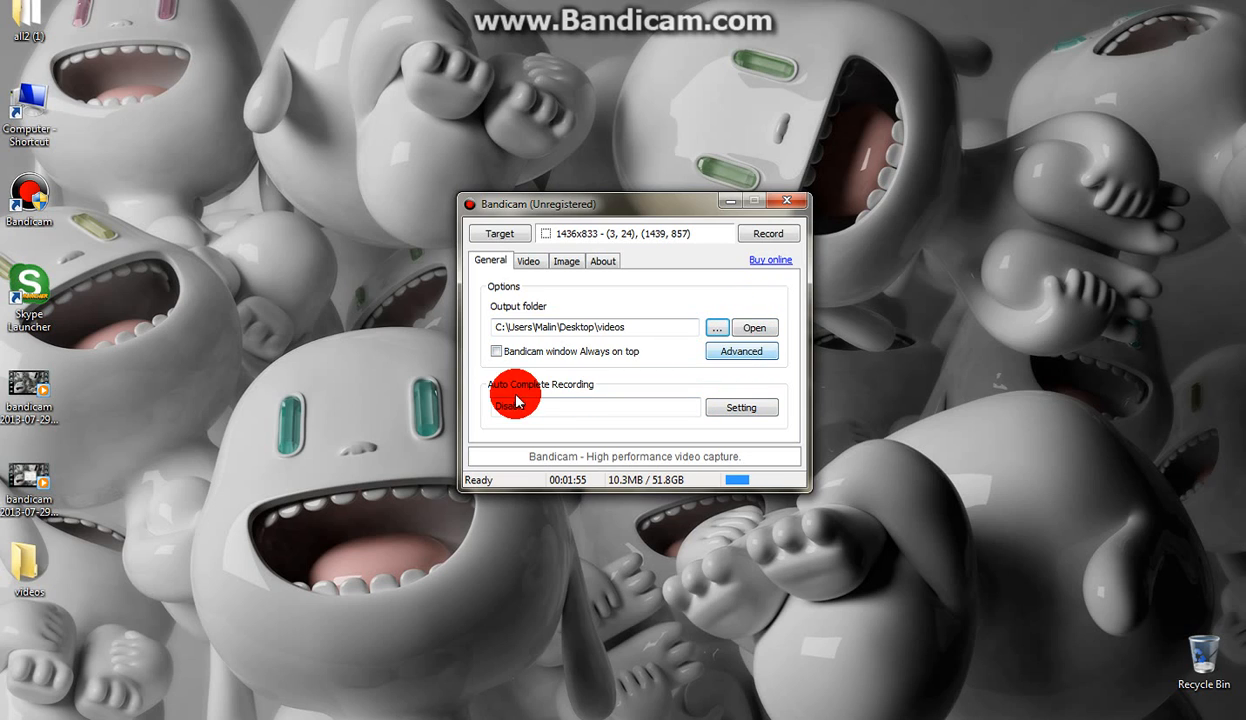
pyautogui.click(762, 410)
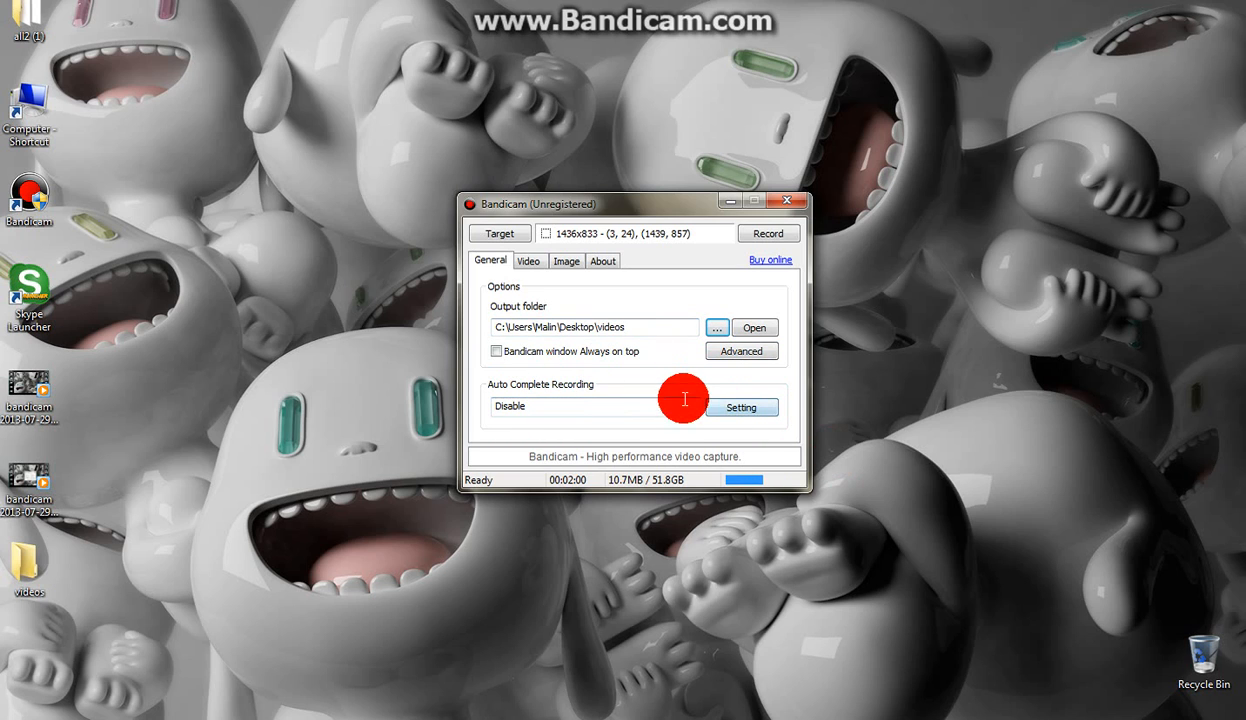
pyautogui.click(737, 408)
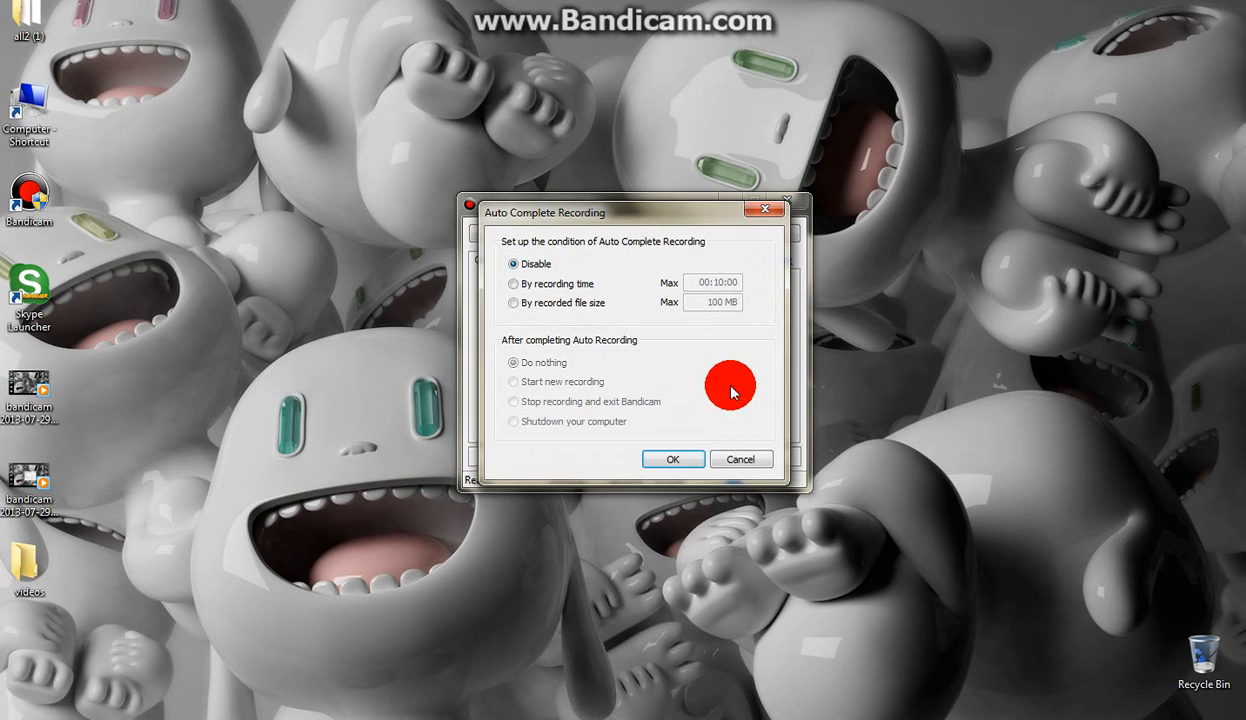
pyautogui.click(766, 204)
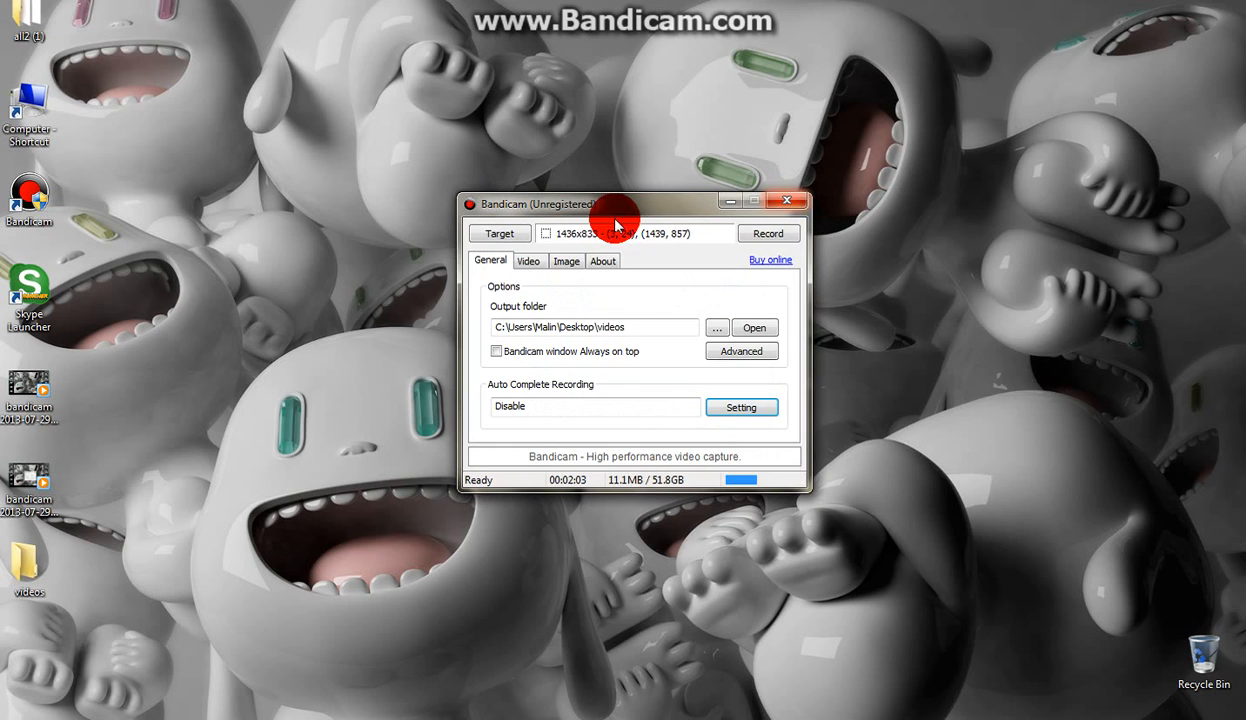
# - Show the video recording hotkeys and switch the Pause hotkey off and back on
pyautogui.click(528, 260)
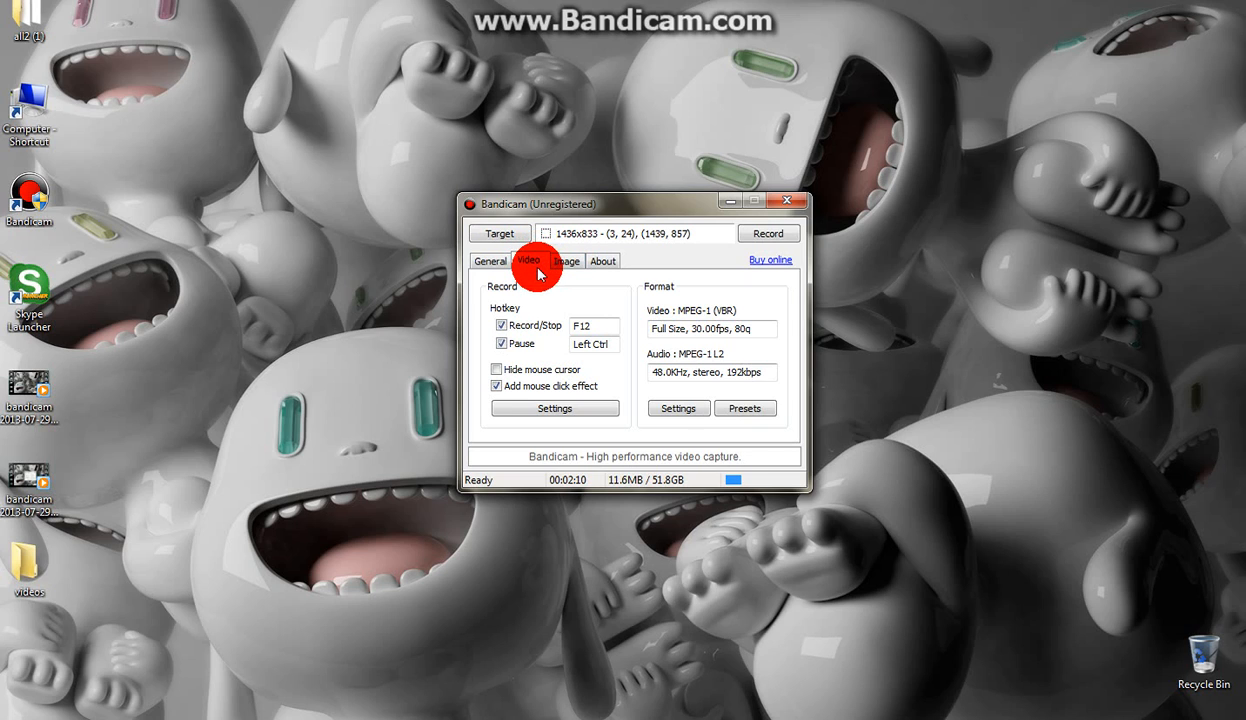
pyautogui.click(597, 325)
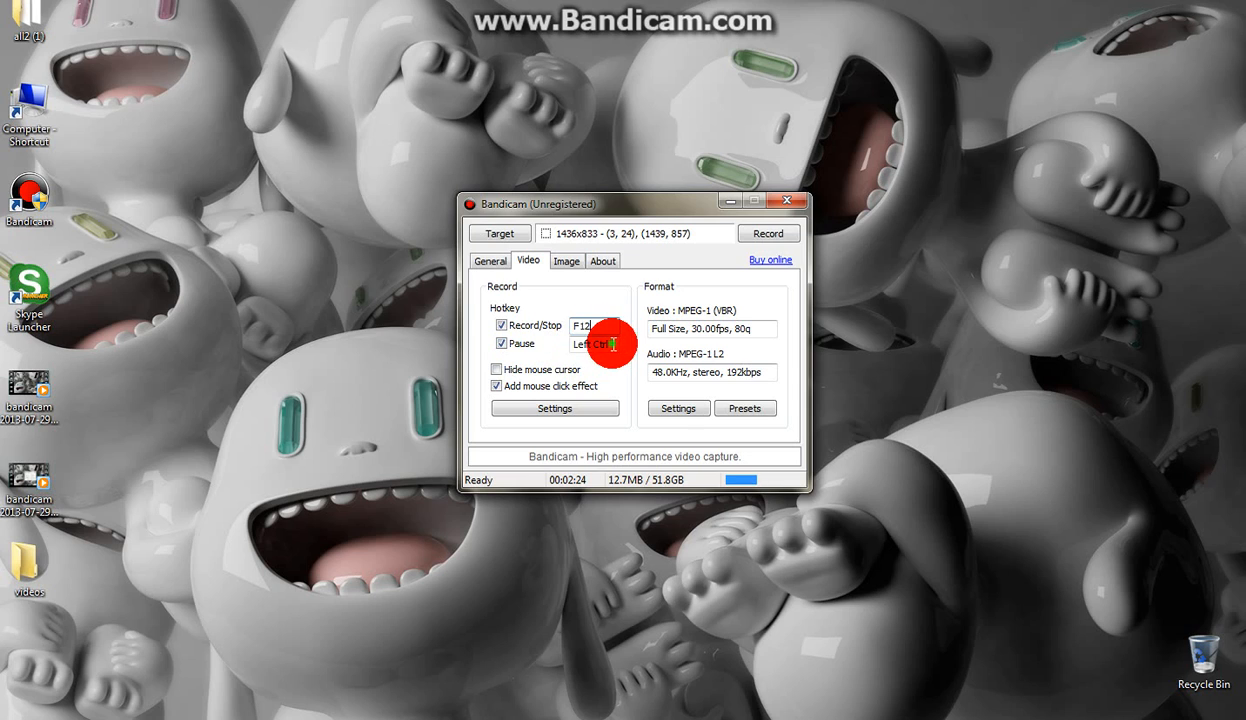
pyautogui.click(503, 345)
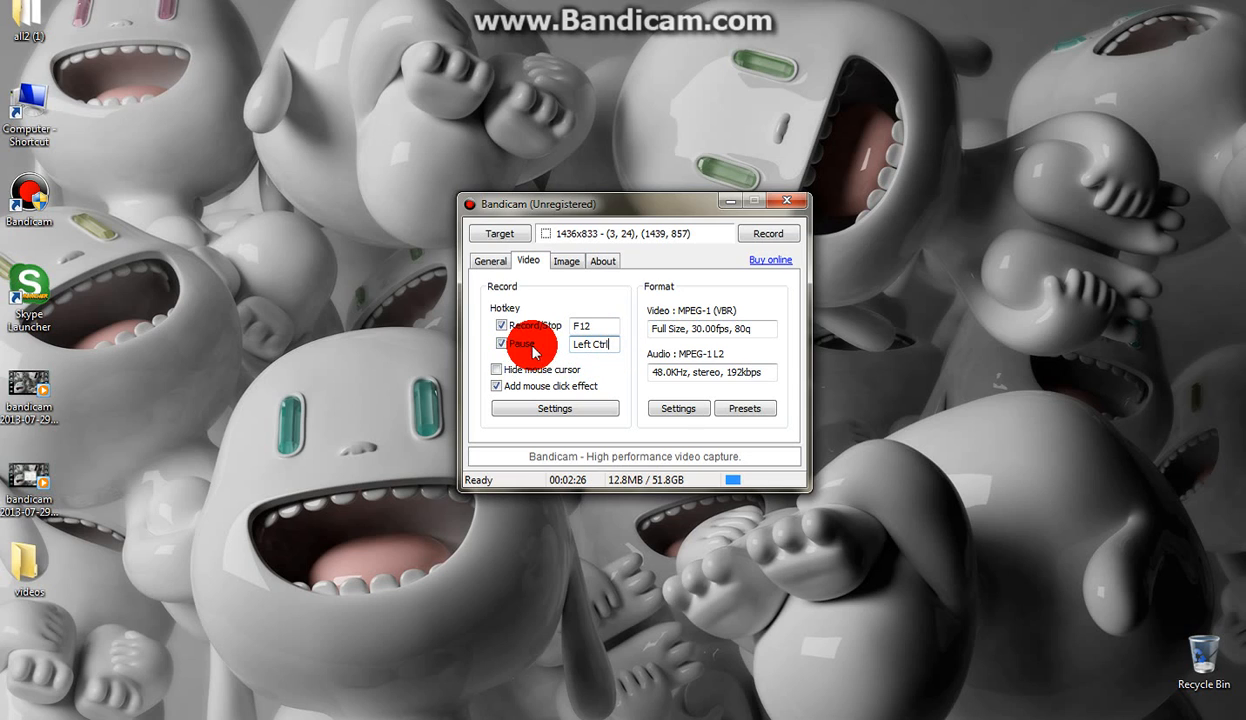
pyautogui.click(503, 345)
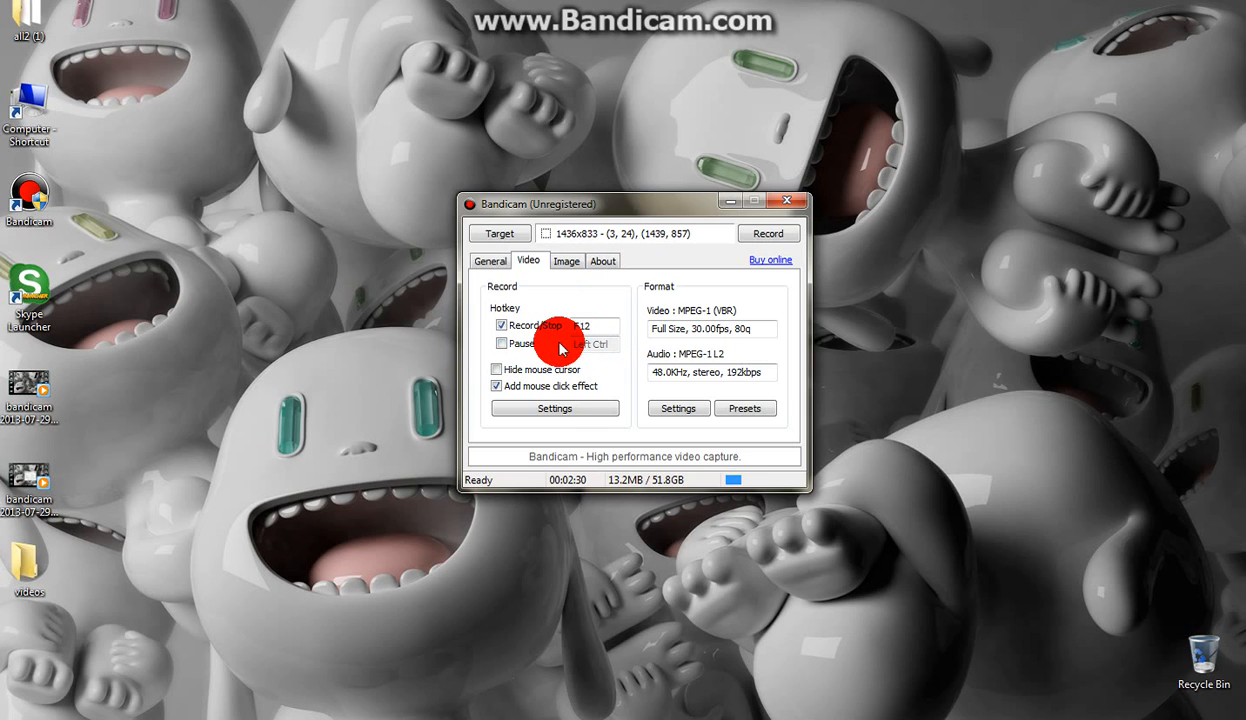
pyautogui.click(504, 345)
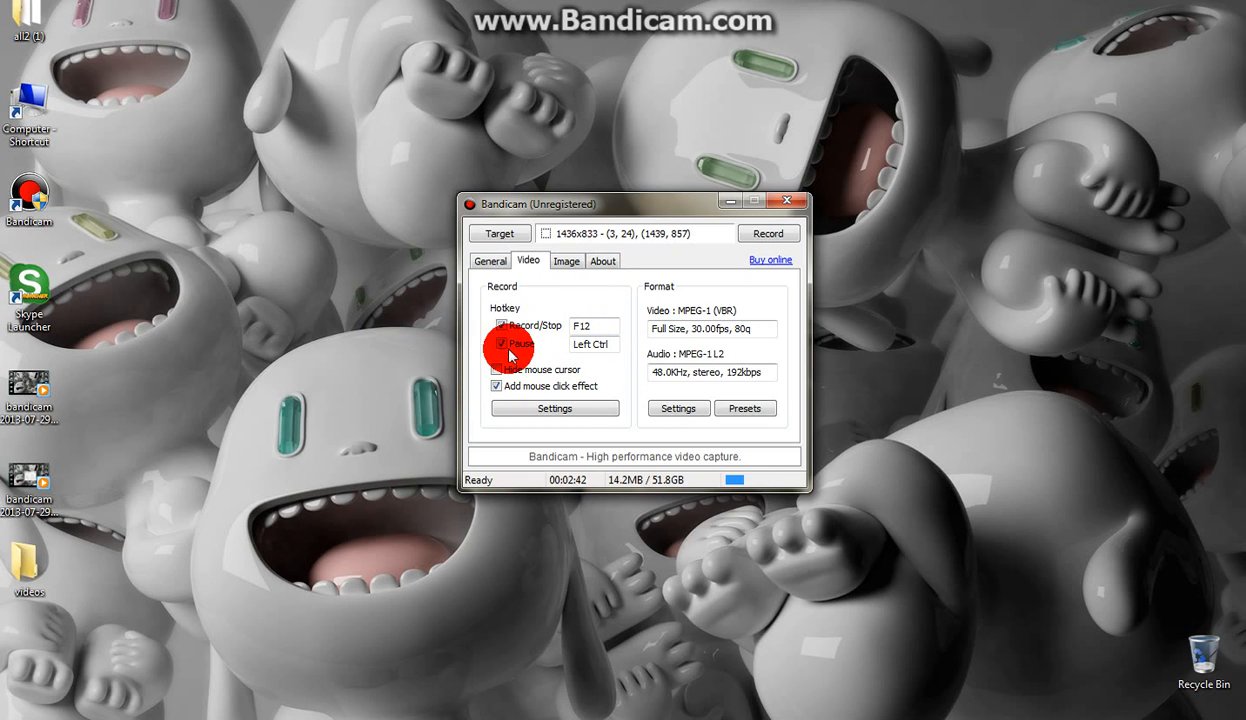
pyautogui.rightClick(933, 311)
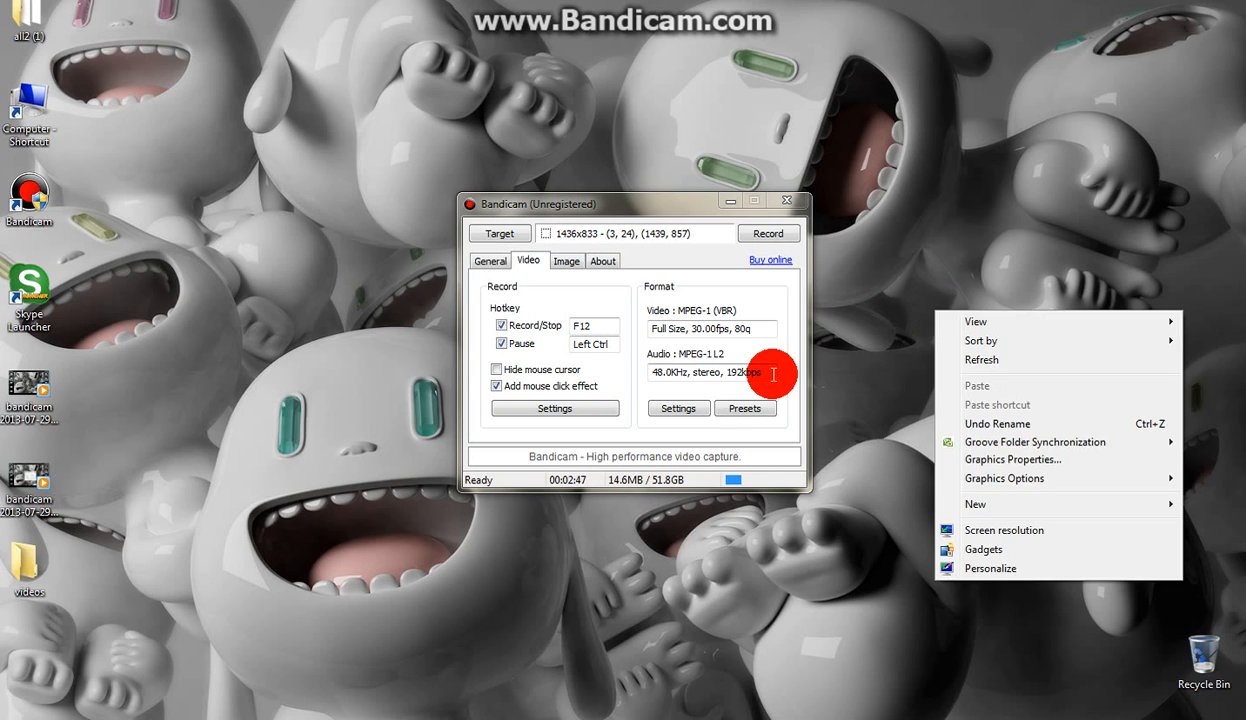
pyautogui.click(882, 298)
pyautogui.click(541, 426)
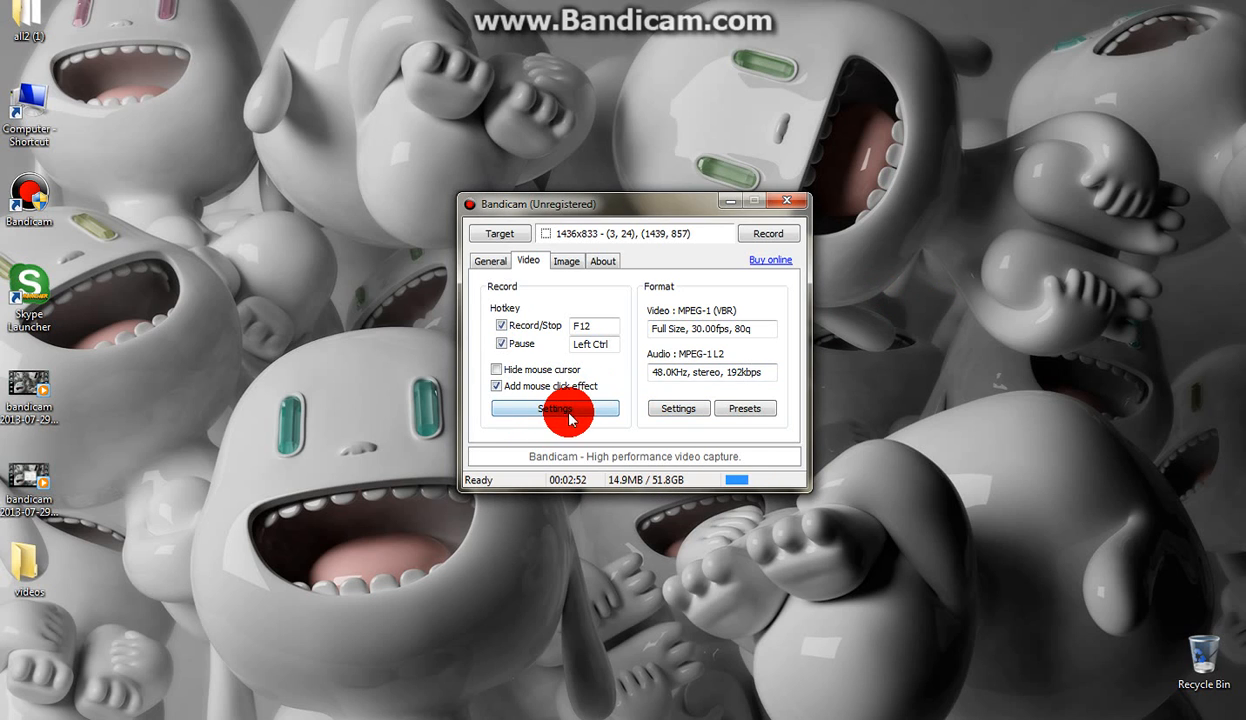
# - Choose Microphone (High Definition Audio Device) as the secondary sound device in the record settings
pyautogui.click(548, 410)
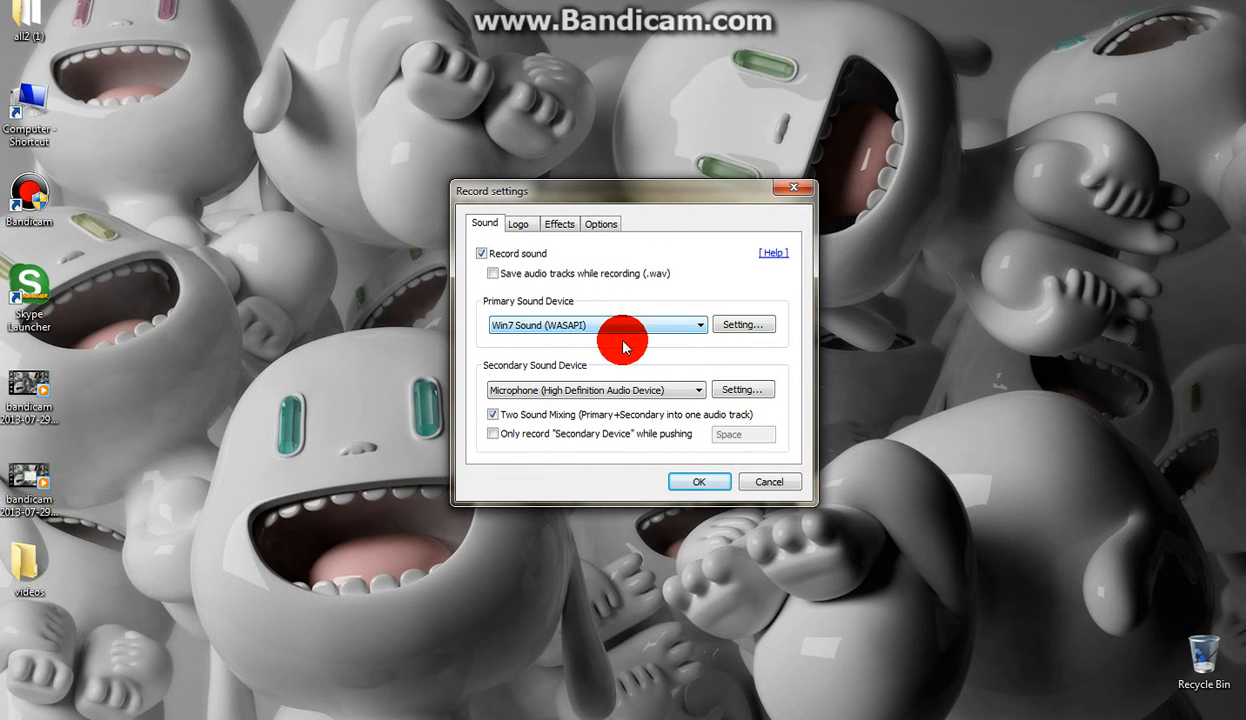
pyautogui.click(577, 390)
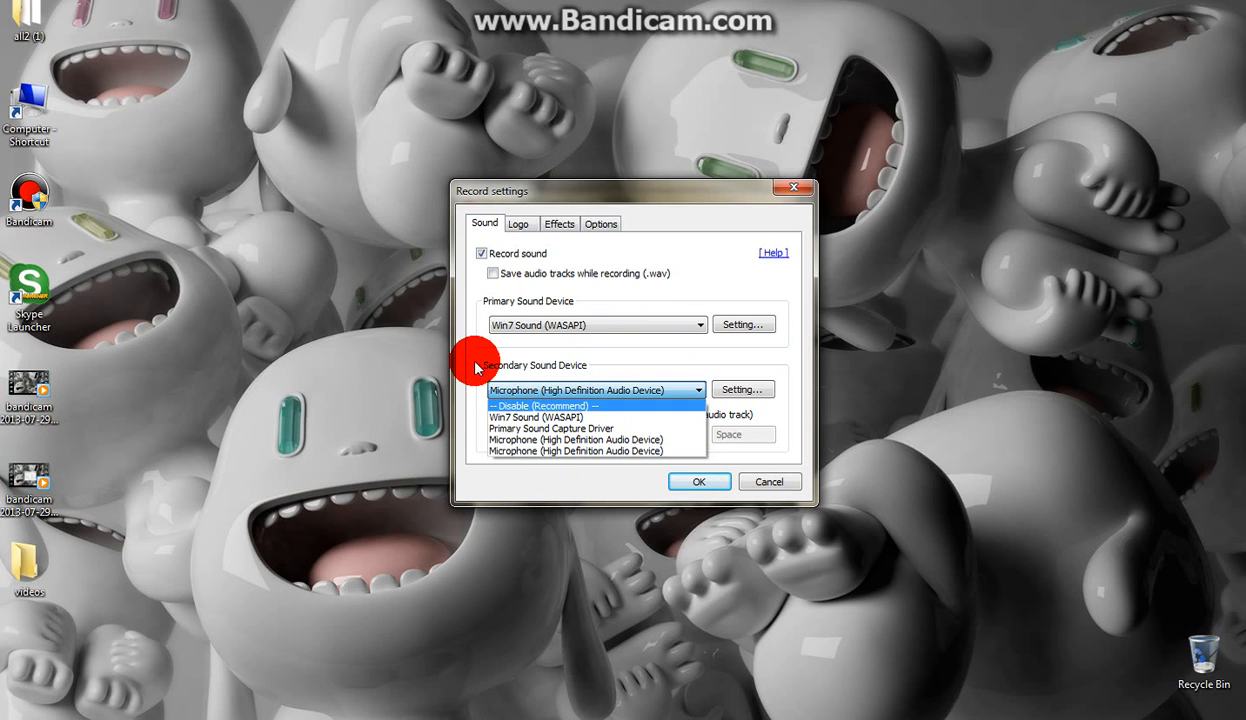
pyautogui.click(537, 451)
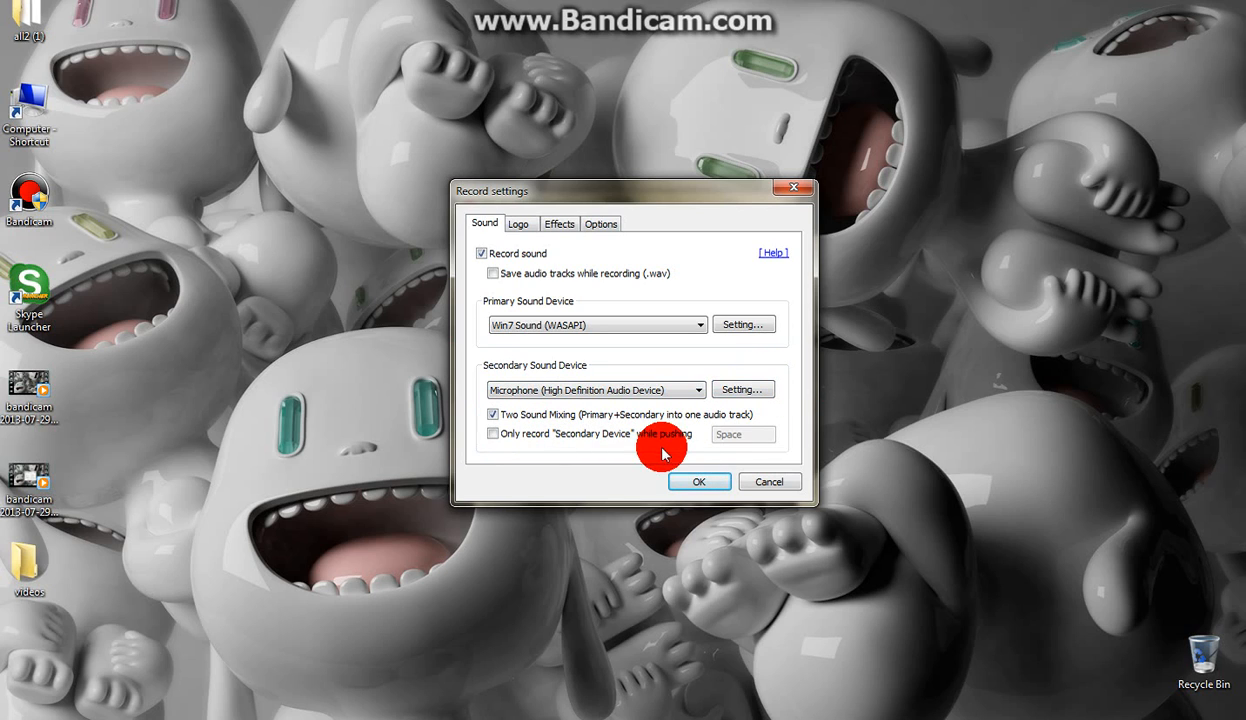
# - Turn off the mouse highlight effect in the record settings, apply it, and reopen the effects to check the change
pyautogui.click(518, 225)
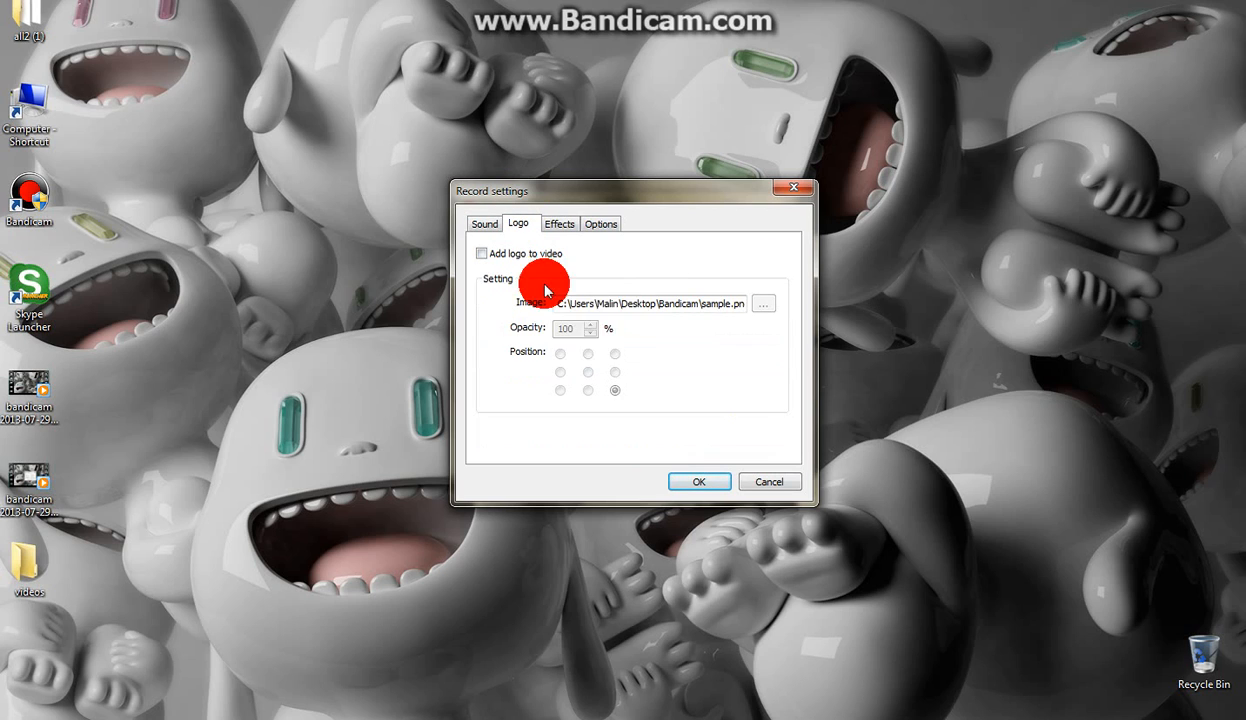
pyautogui.click(556, 223)
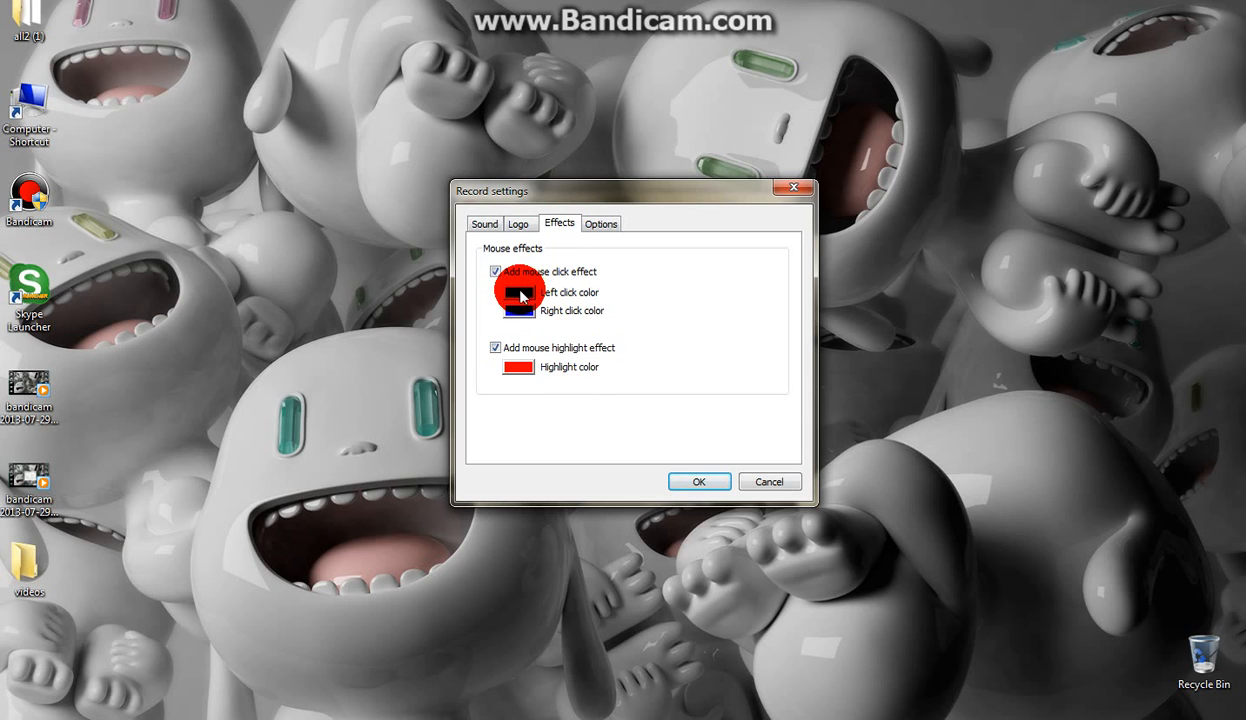
pyautogui.click(497, 348)
pyautogui.click(683, 484)
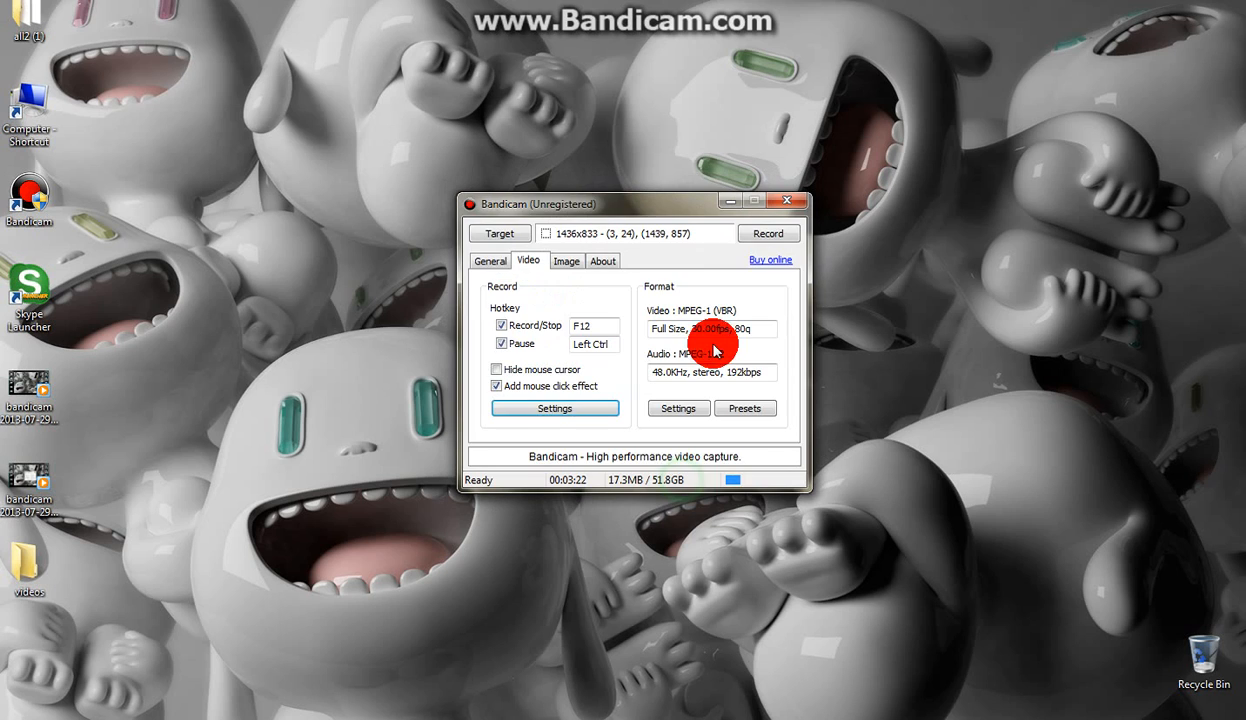
pyautogui.click(549, 409)
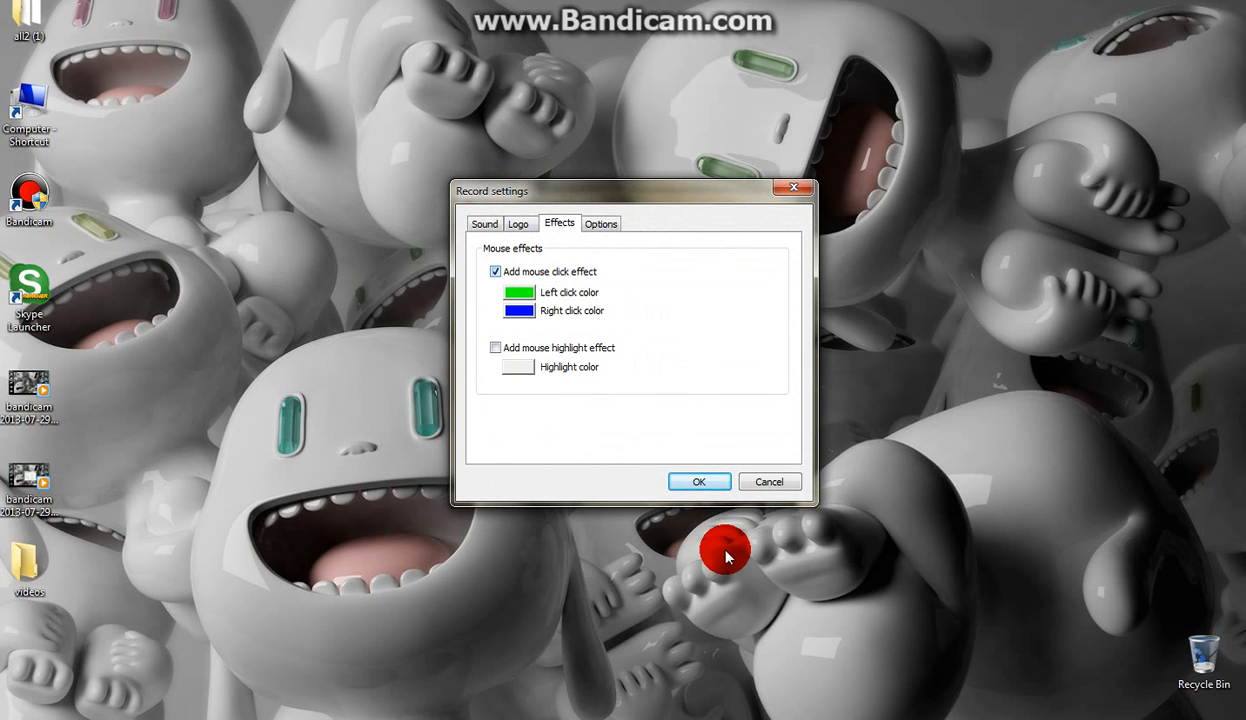
pyautogui.click(699, 488)
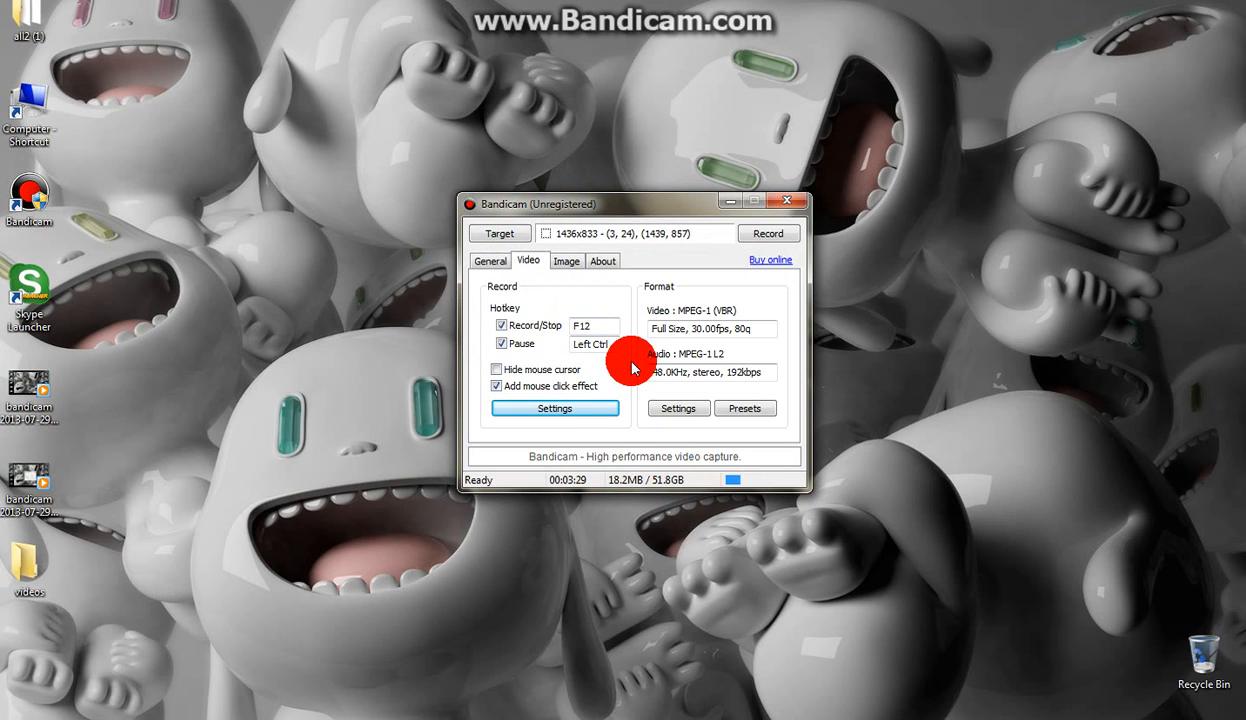
# - Show the image capture settings with the hotkey field, and switch repeated screen capture on and back off
pyautogui.click(567, 262)
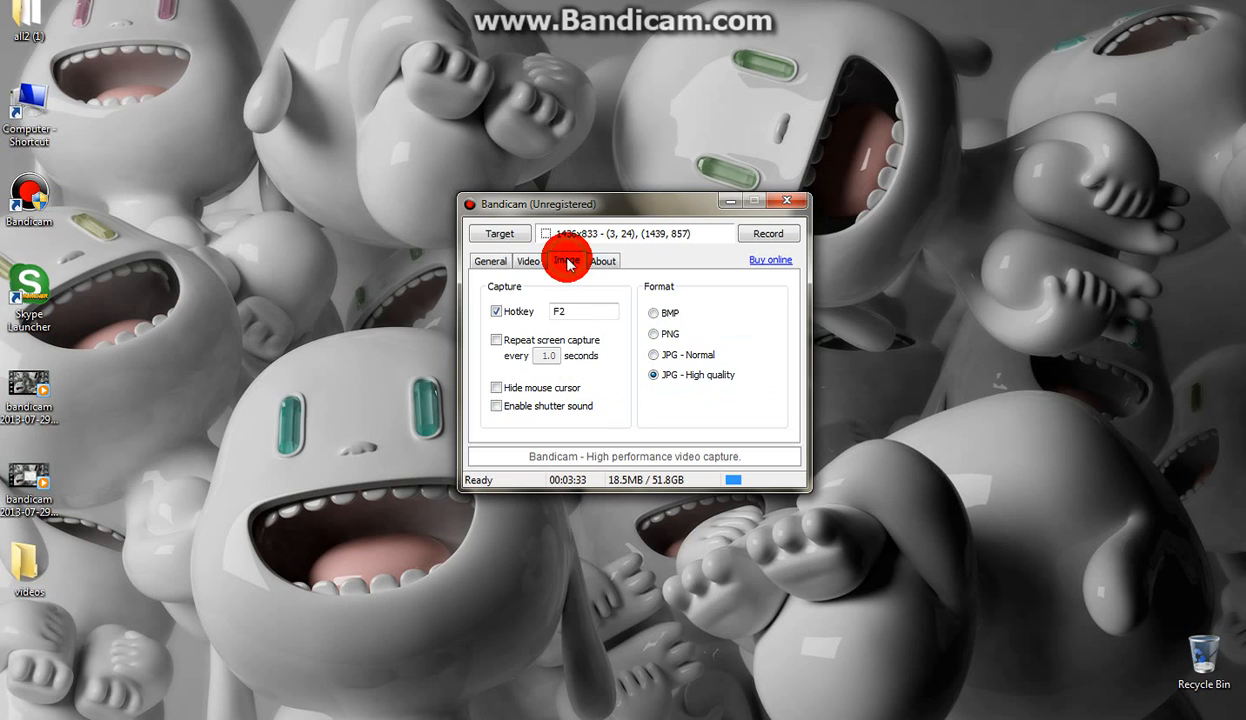
pyautogui.click(580, 311)
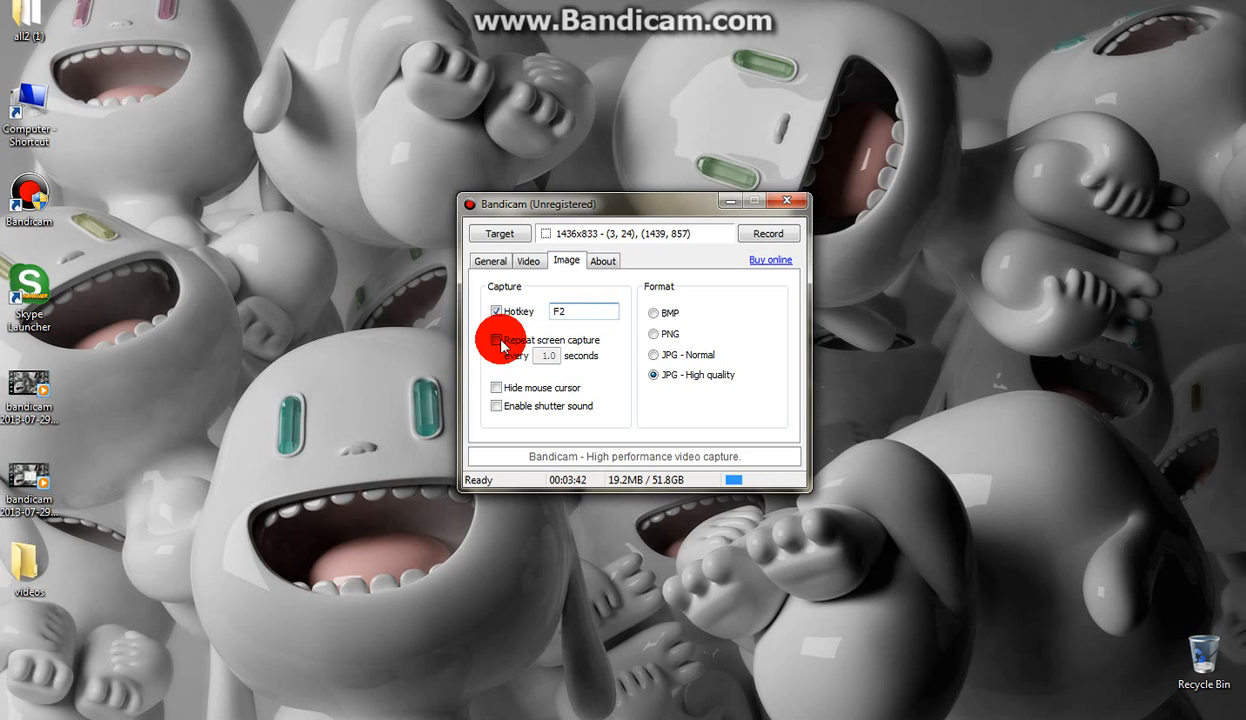
pyautogui.click(497, 341)
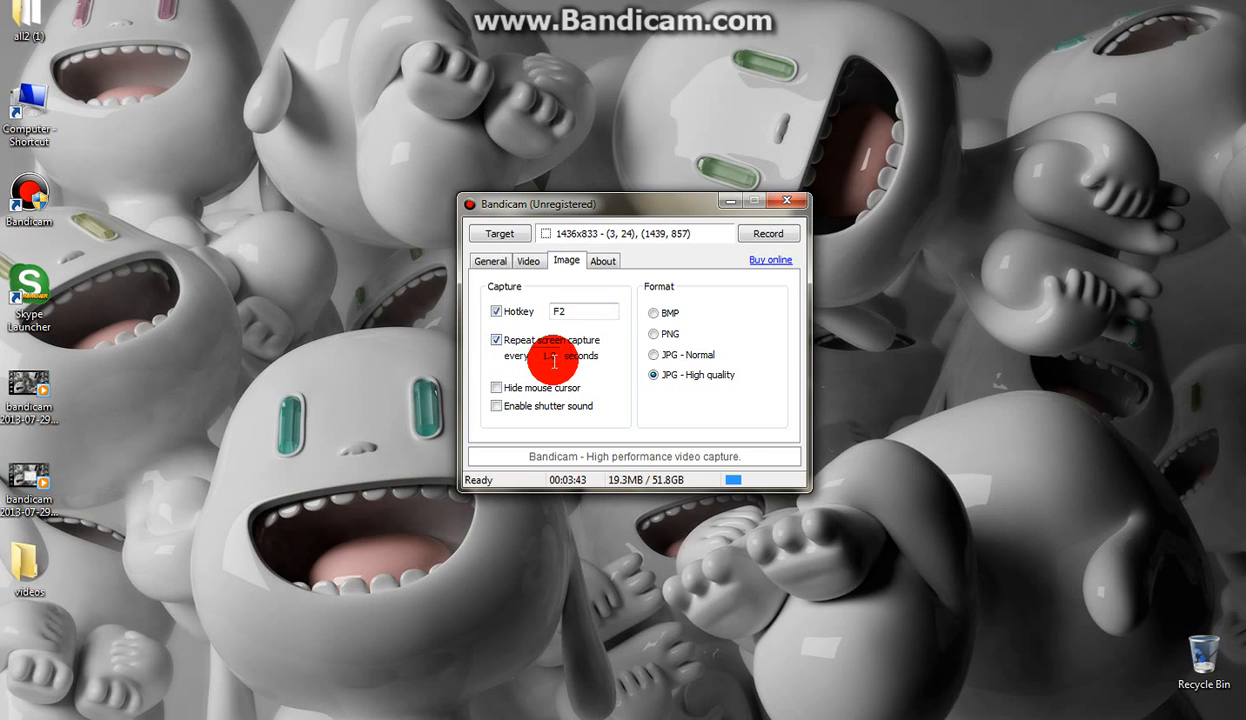
pyautogui.click(497, 341)
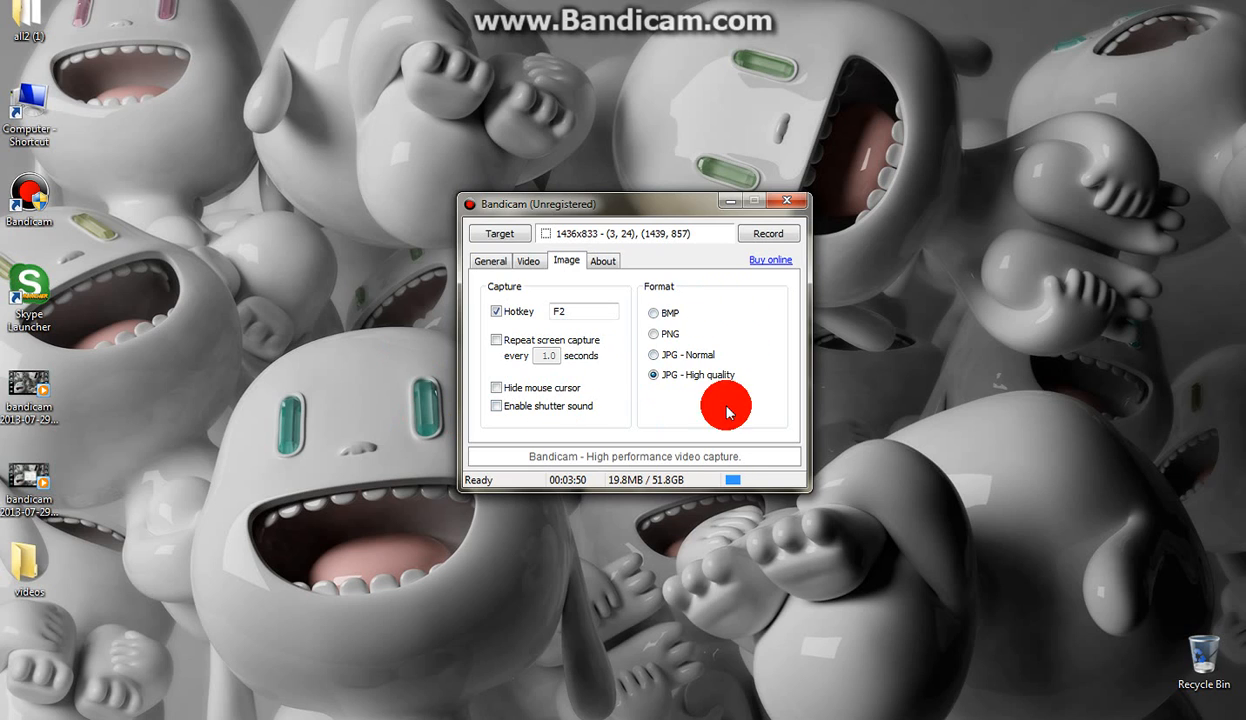
# - Look at the program's version and license information, and return to the general output folder options
pyautogui.click(604, 263)
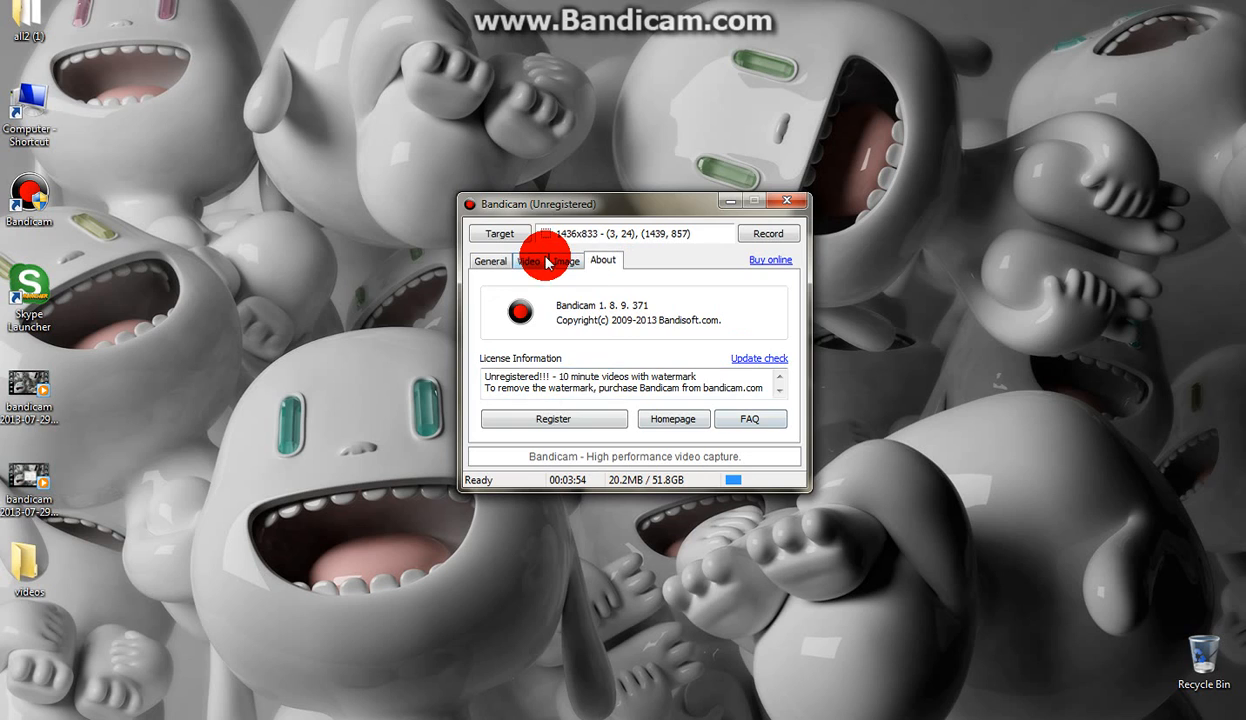
pyautogui.click(533, 259)
pyautogui.click(560, 264)
pyautogui.click(482, 263)
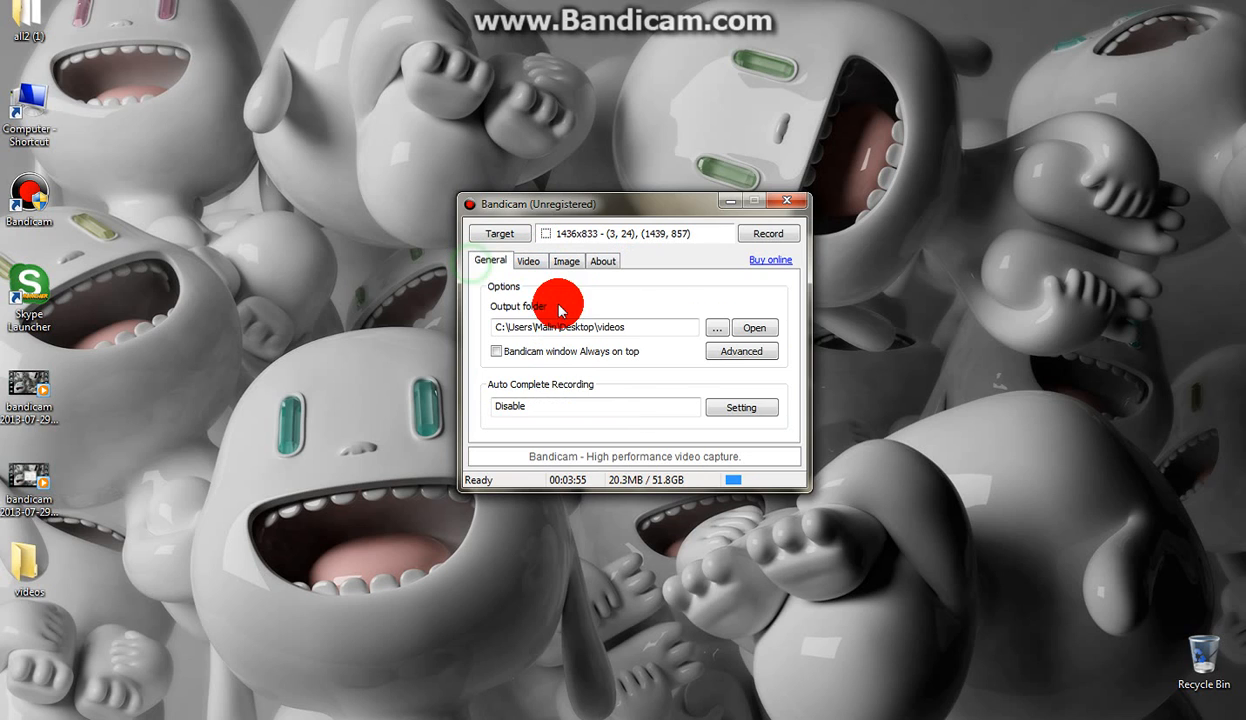
pyautogui.click(735, 205)
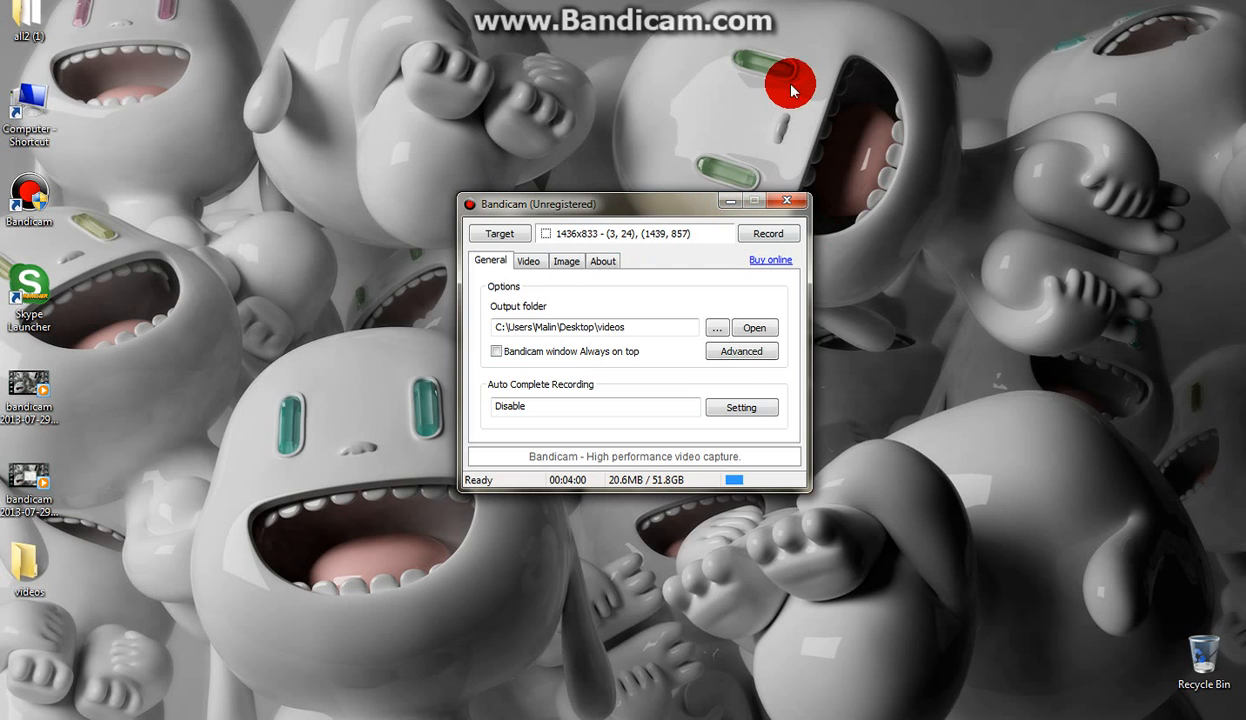
pyautogui.click(525, 263)
pyautogui.click(492, 261)
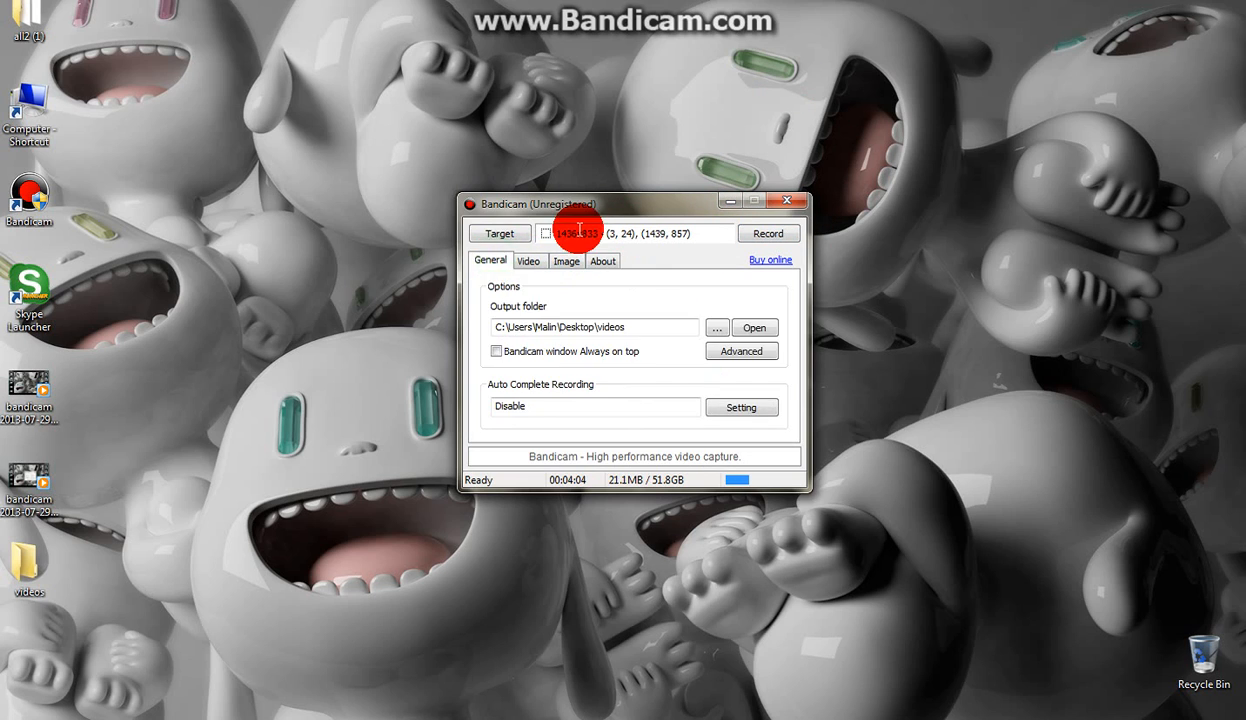